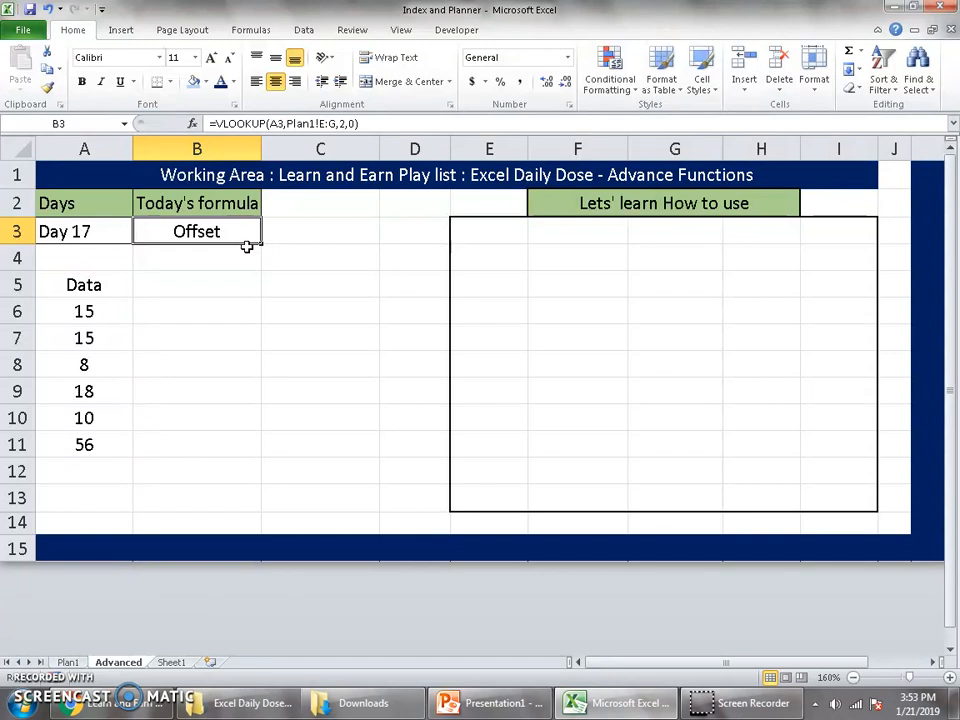
Switch to the browser to view the Learn and Earn channel's videos and return to the Excel workbook.
click(110, 703)
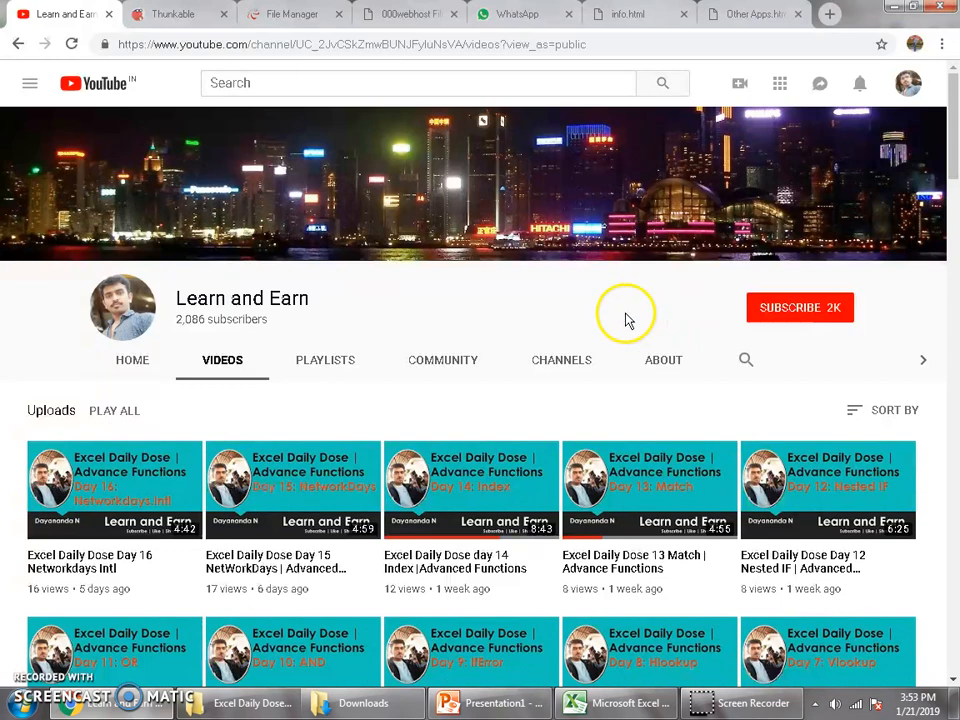
click(614, 700)
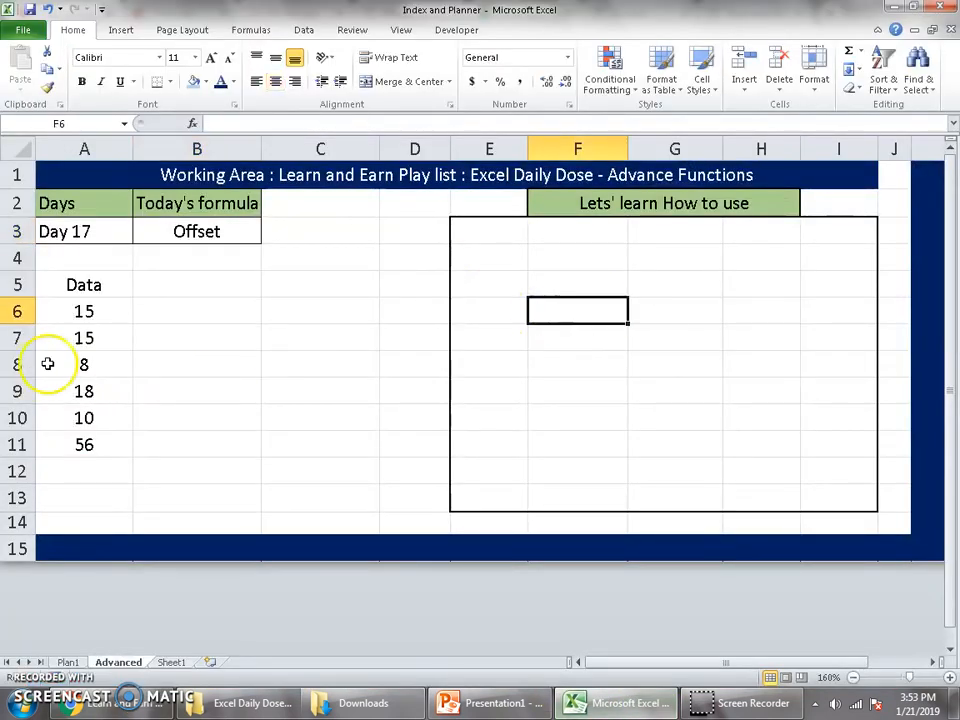
Enter a SUM formula in F6 of the Advanced sheet that adds the data values in A6:A11.
drag(114, 311, 94, 446)
click(577, 308)
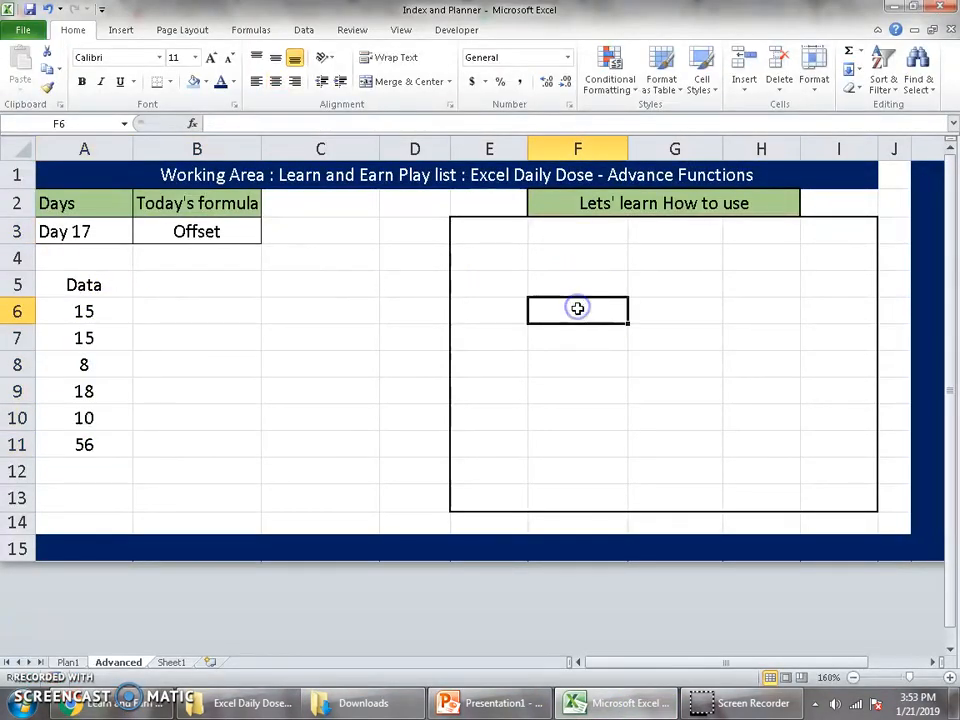
text(=sum)
key(Tab)
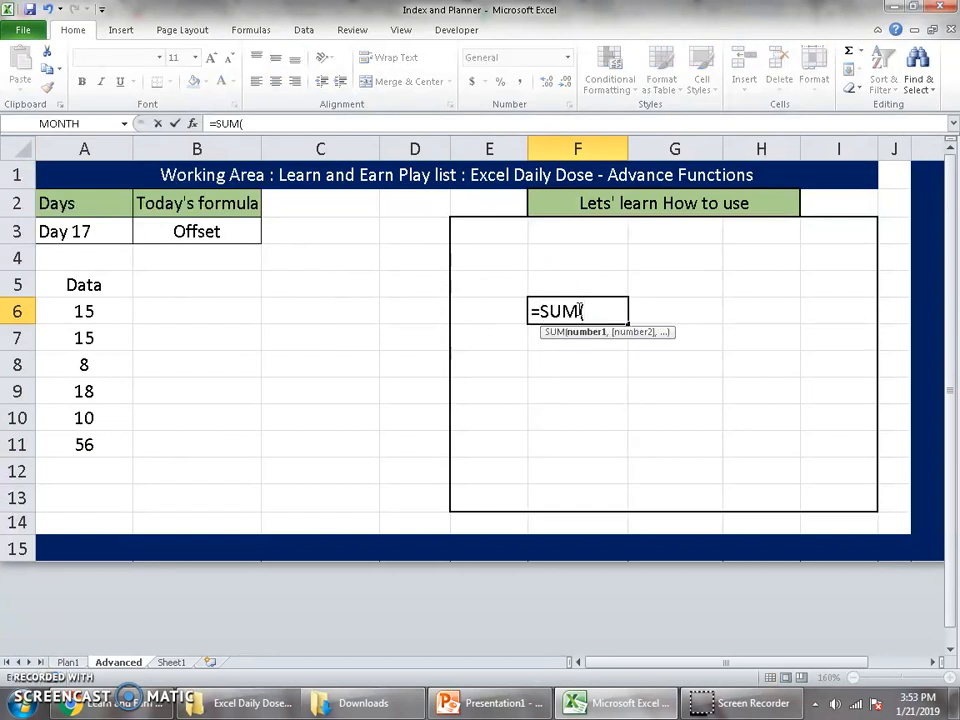
drag(108, 311, 107, 446)
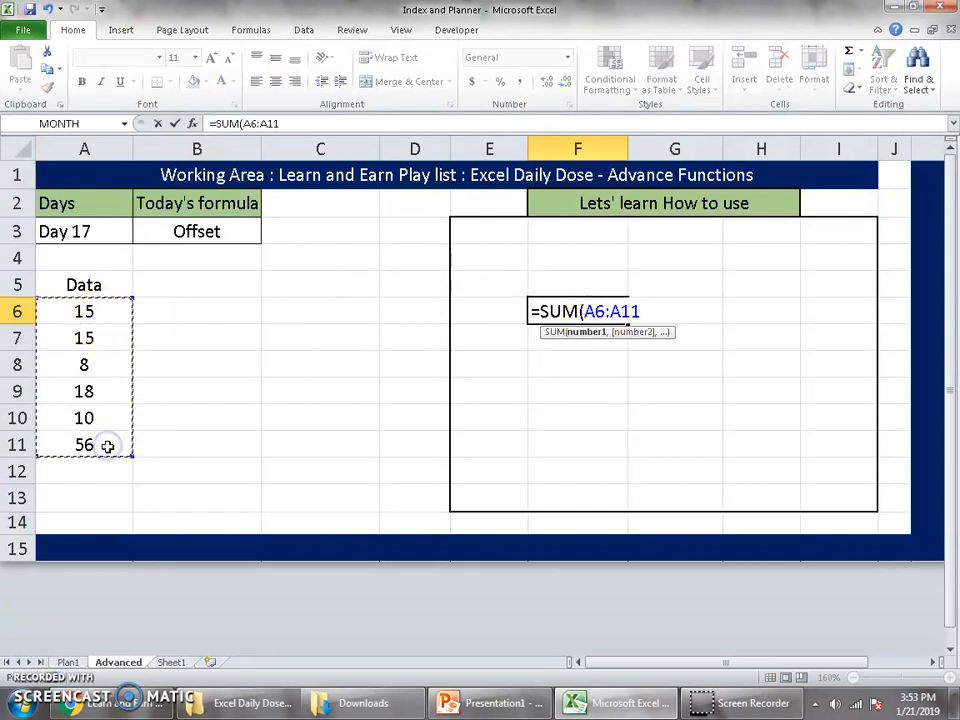
text())
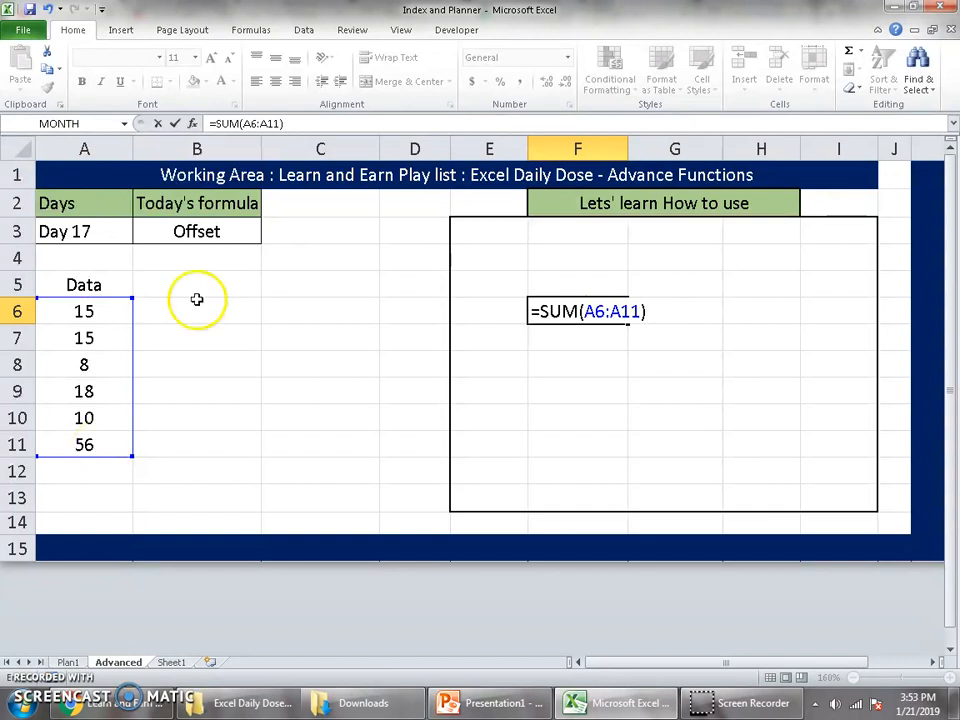
key(Return)
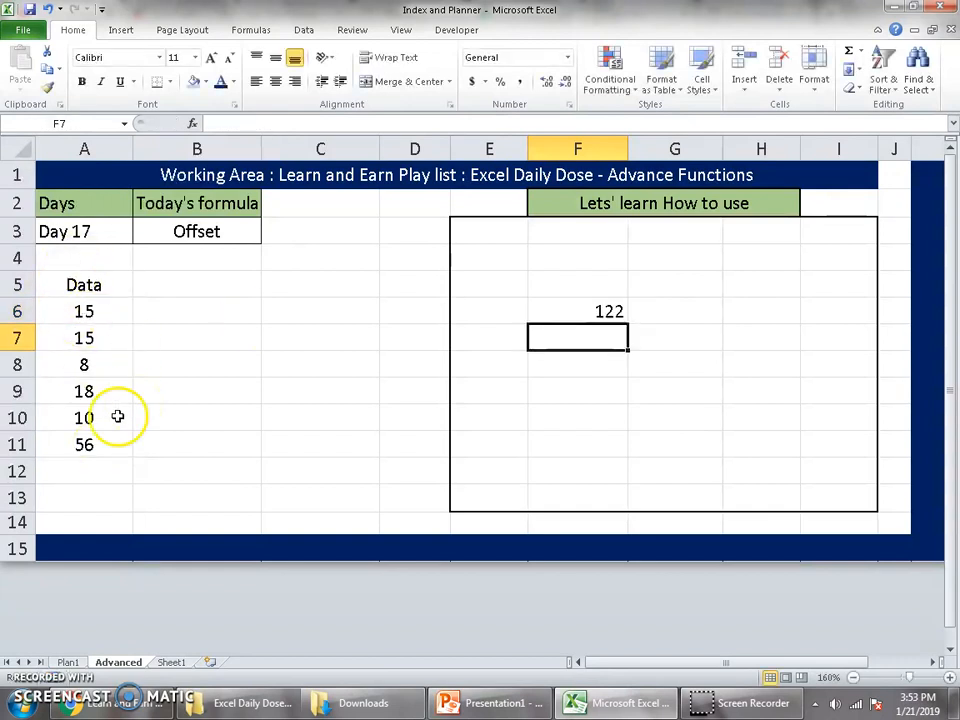
Open Sheet1 and examine the agent sales table, including its agent column and the monthly figures.
drag(84, 311, 96, 549)
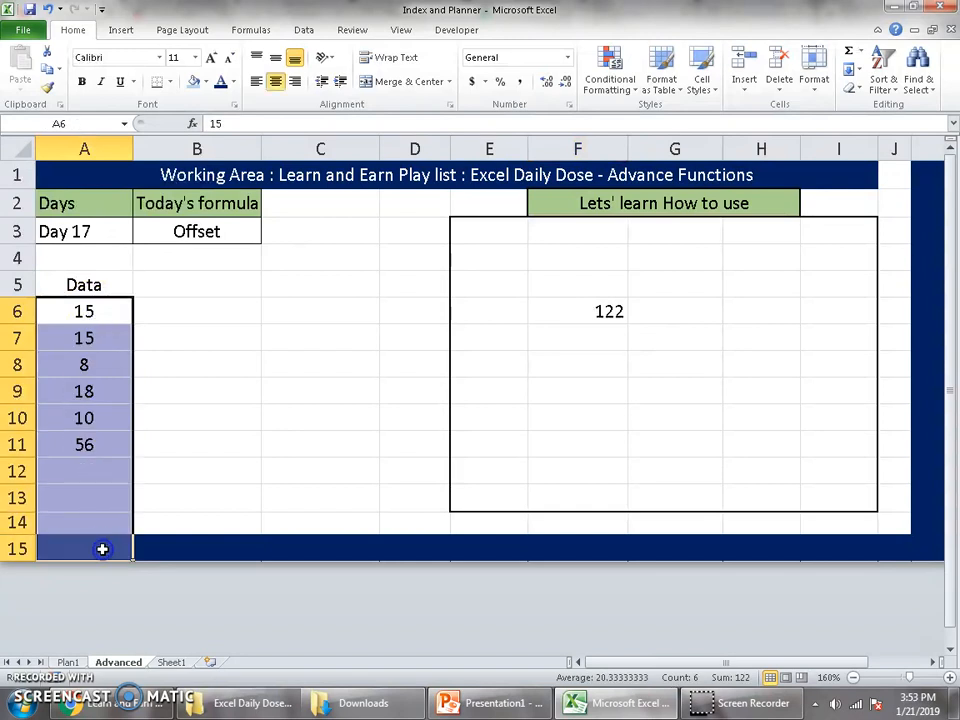
click(154, 313)
click(172, 663)
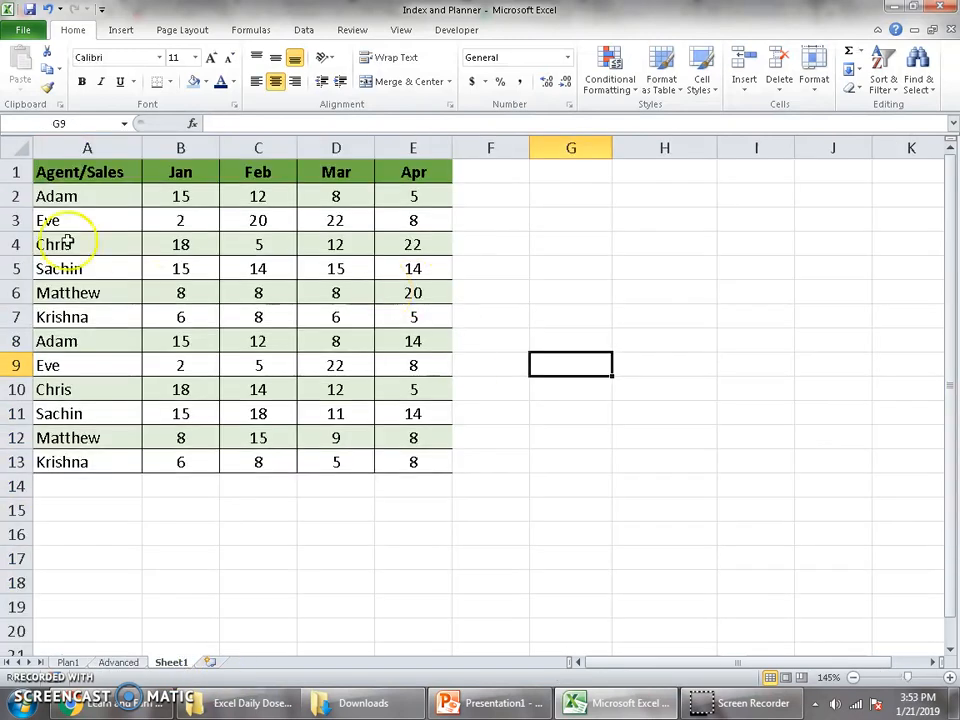
drag(198, 196, 345, 388)
click(198, 165)
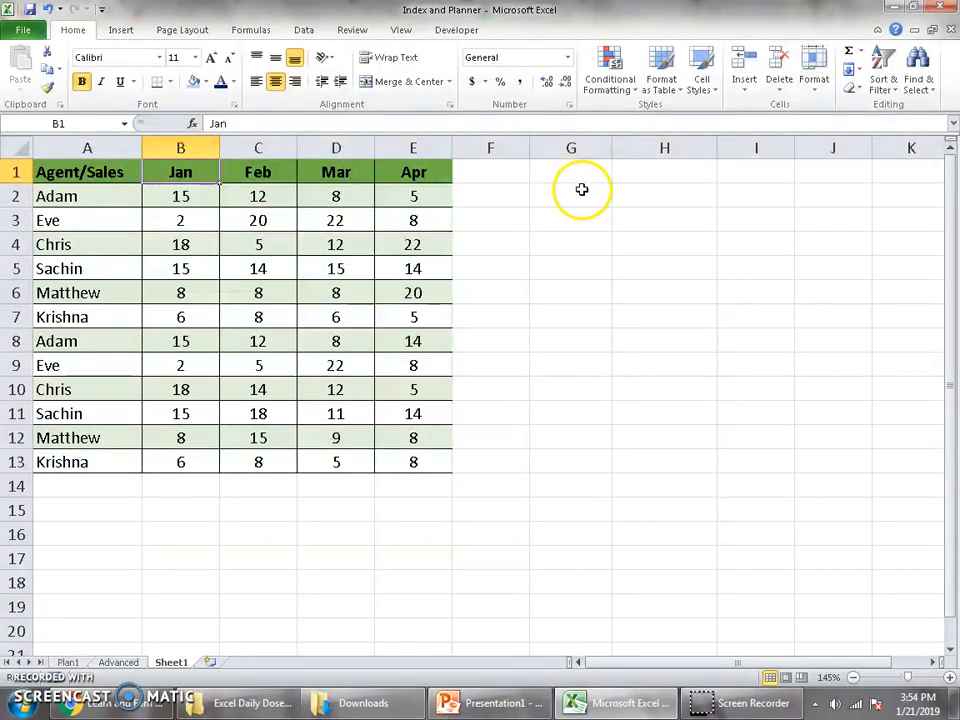
drag(101, 186, 104, 484)
click(236, 369)
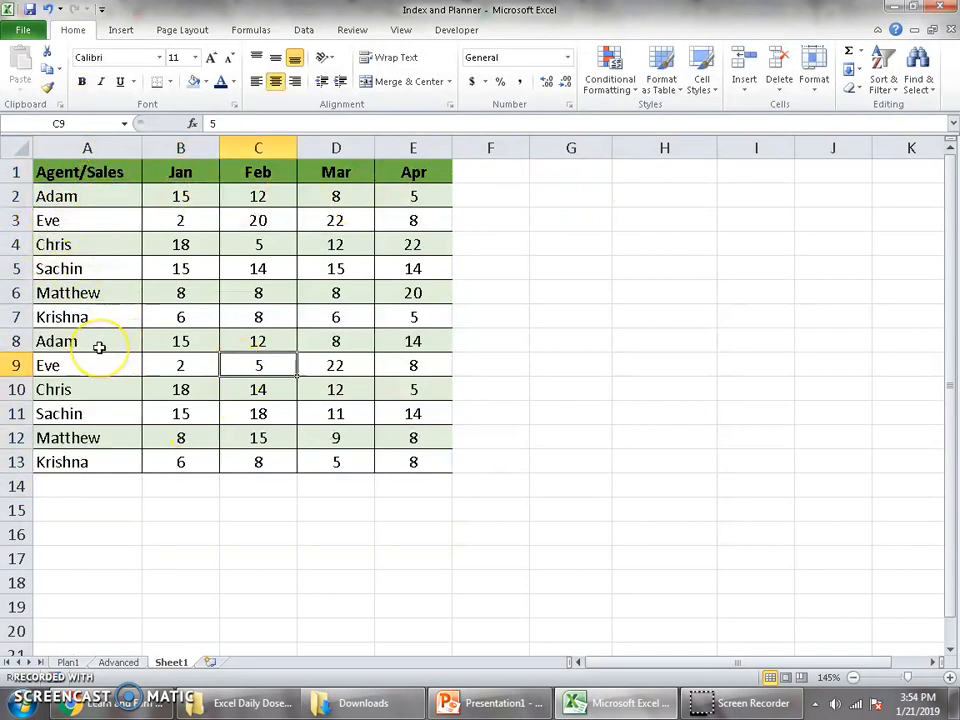
Enter the label TOTAL SALES in cell H7 beside the sales table.
click(663, 320)
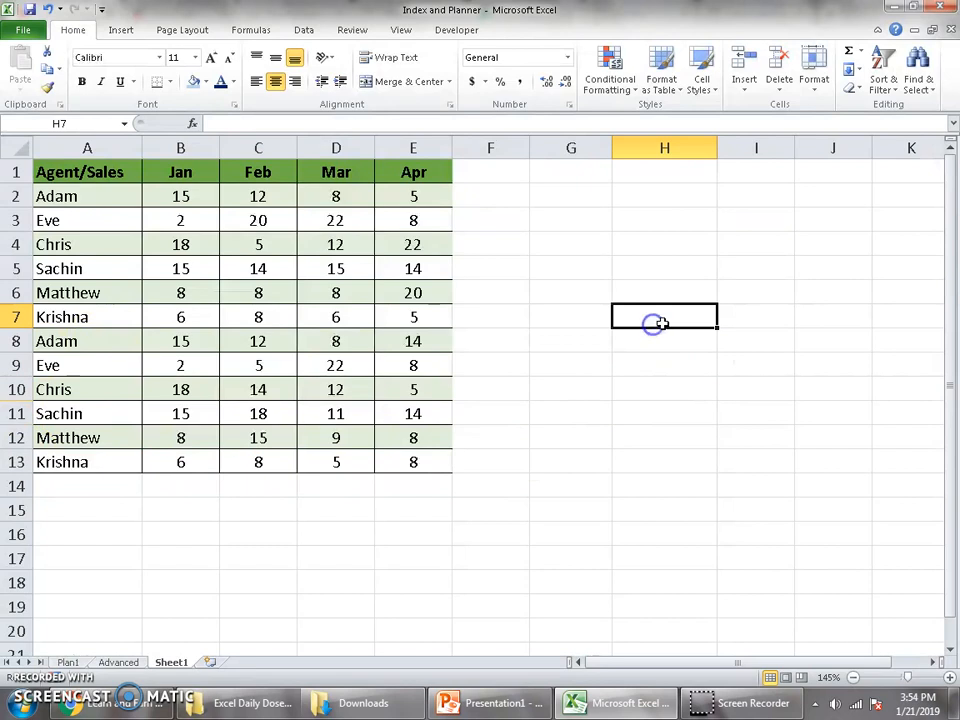
text(O)
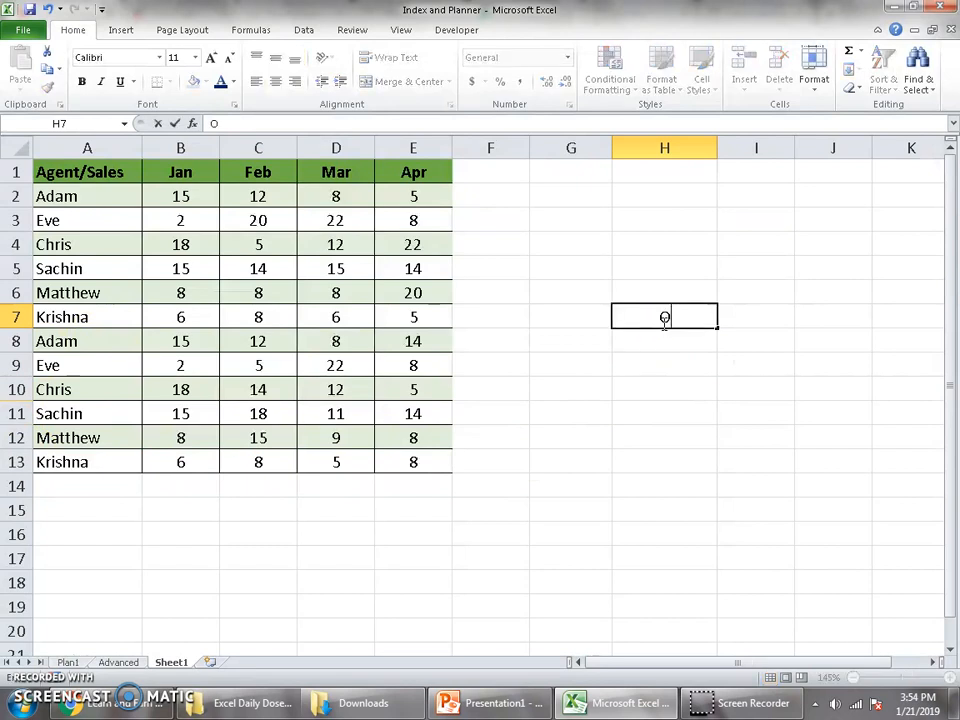
text(TAL)
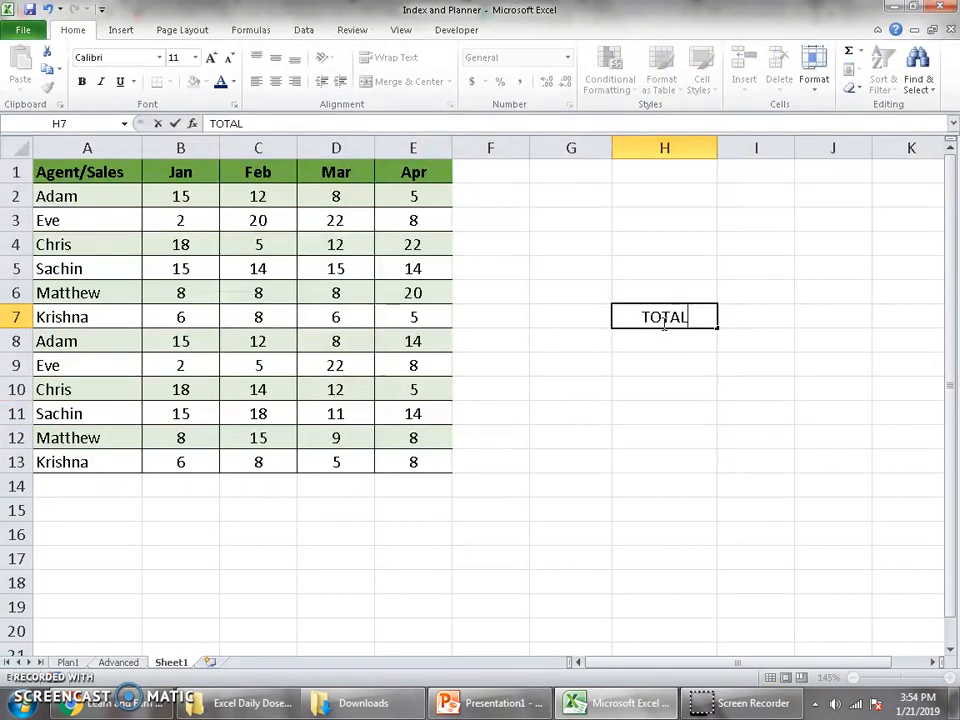
text( SALES)
key(Tab)
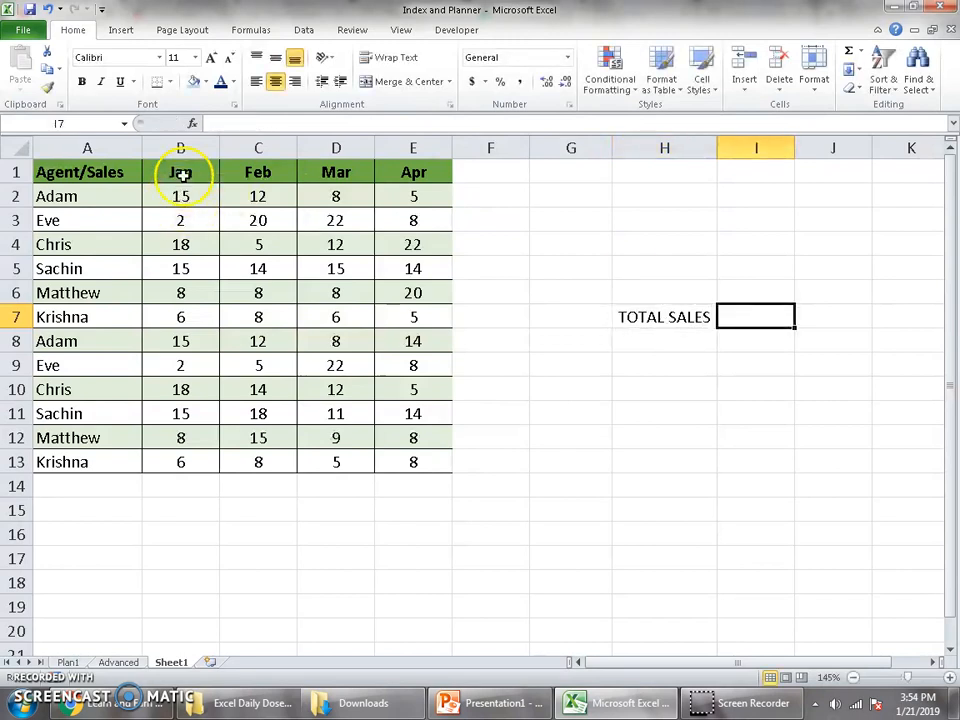
Sum all the monthly sales figures in B2:E13 with a SUM formula in cell I7.
text(=sum()
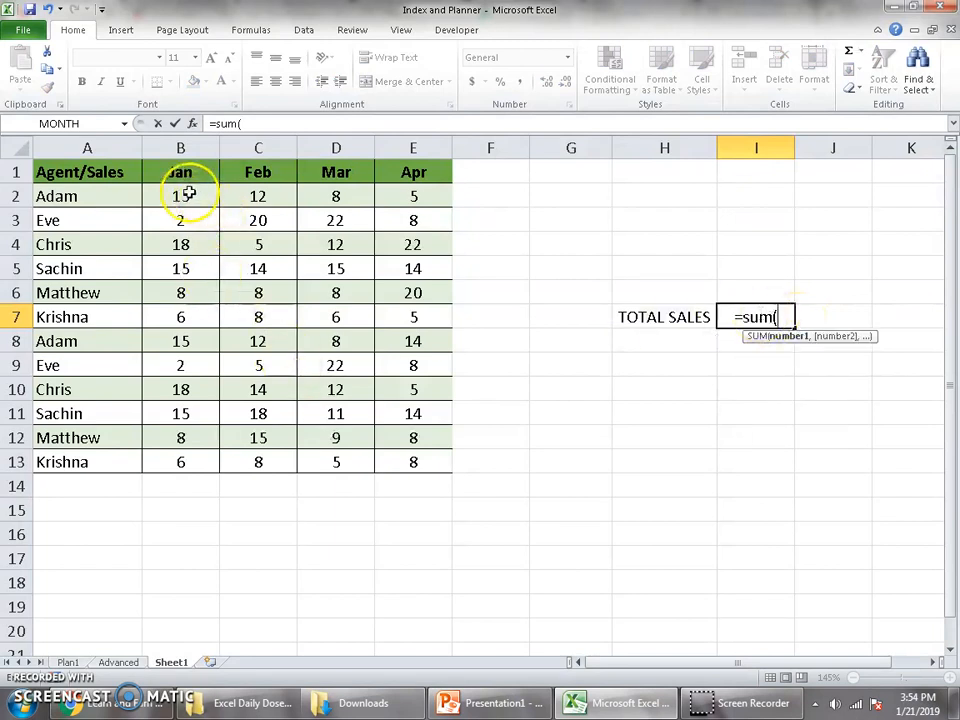
drag(188, 192, 437, 466)
key(Return)
key(Up)
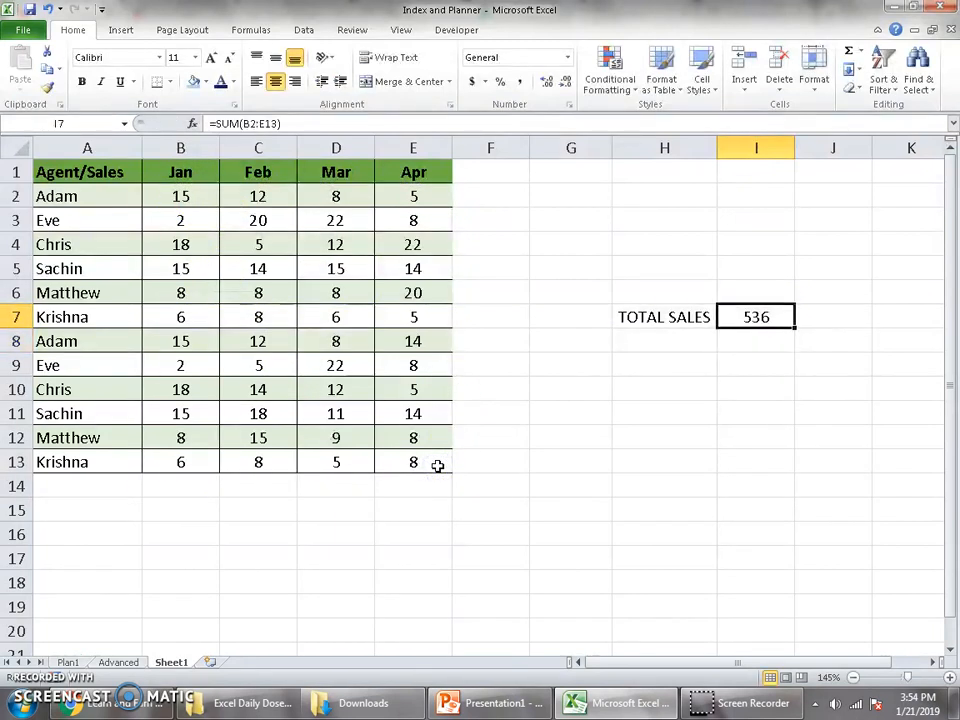
Copy the table's last row, A13:E13, into row 14 to extend the sales data.
drag(111, 471, 414, 467)
key(ctrl+c)
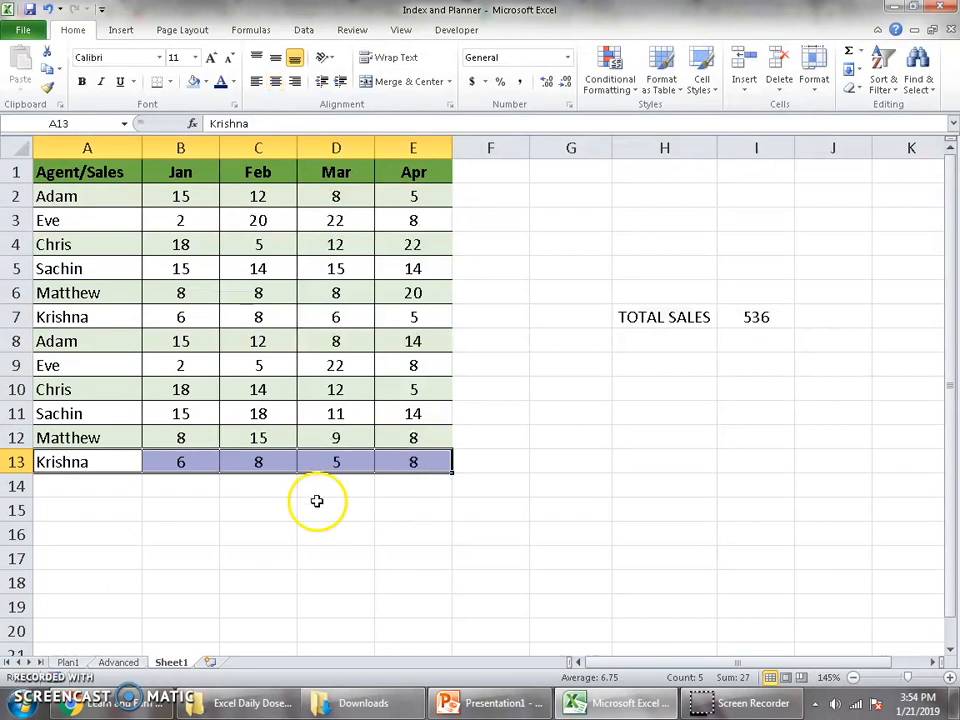
click(135, 485)
key(ctrl+v)
click(180, 534)
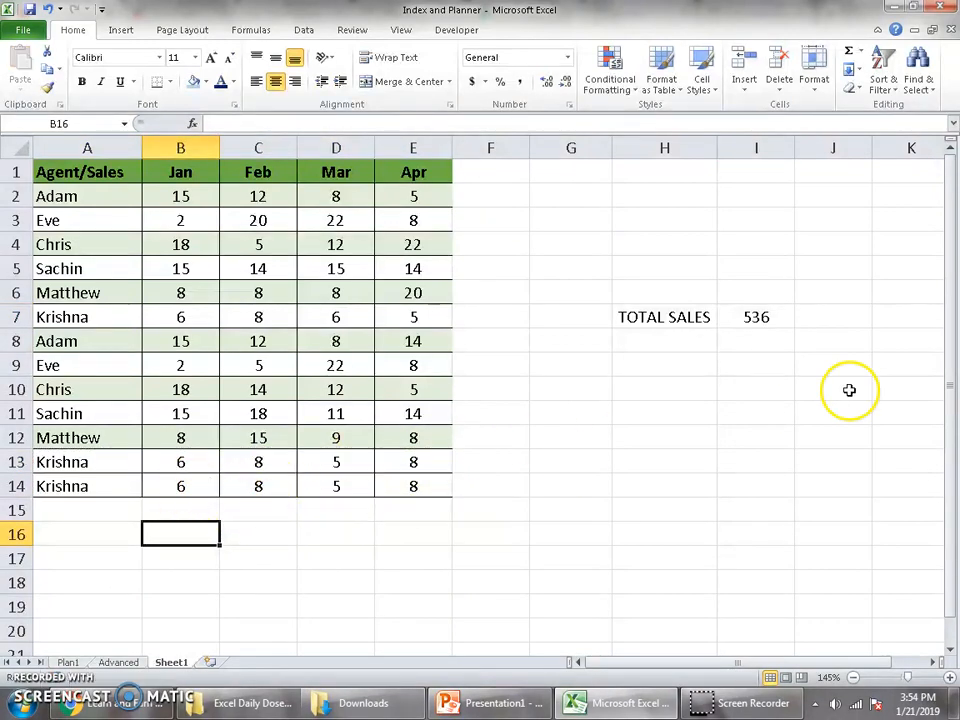
click(761, 324)
double_click(762, 318)
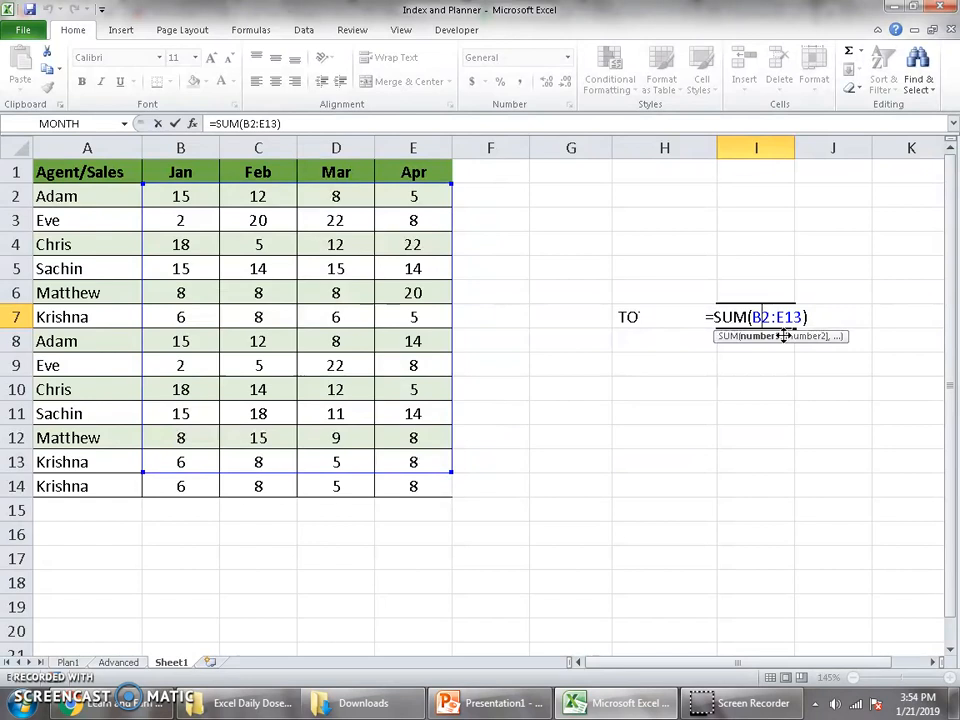
click(790, 331)
key(BackSpace)
key(BackSpace)
key(BackSpace)
key(BackSpace)
key(Escape)
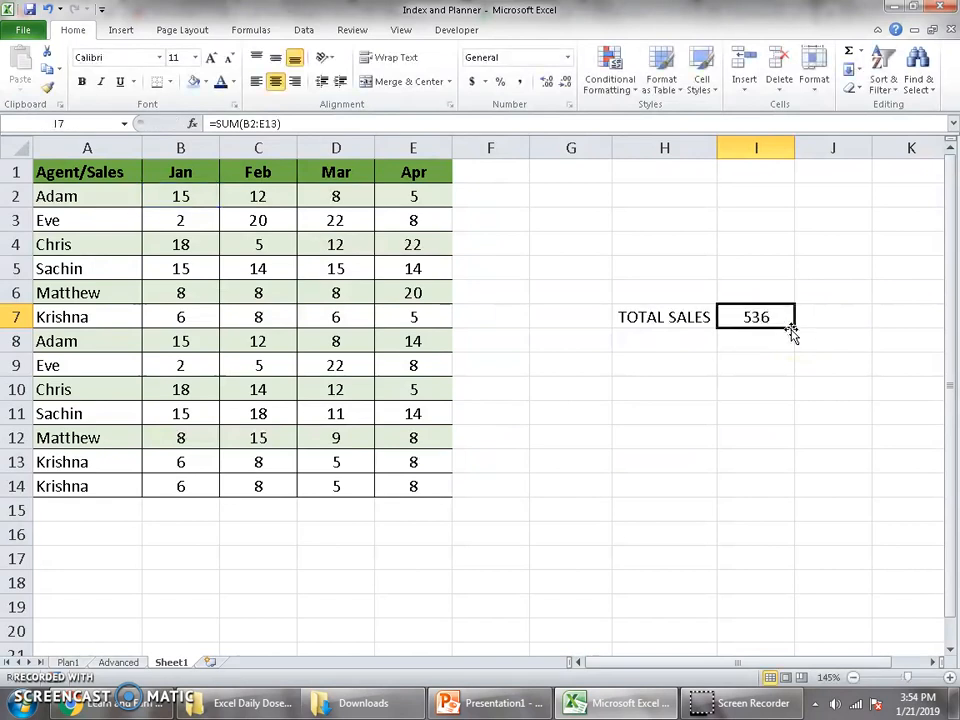
text(=sum)
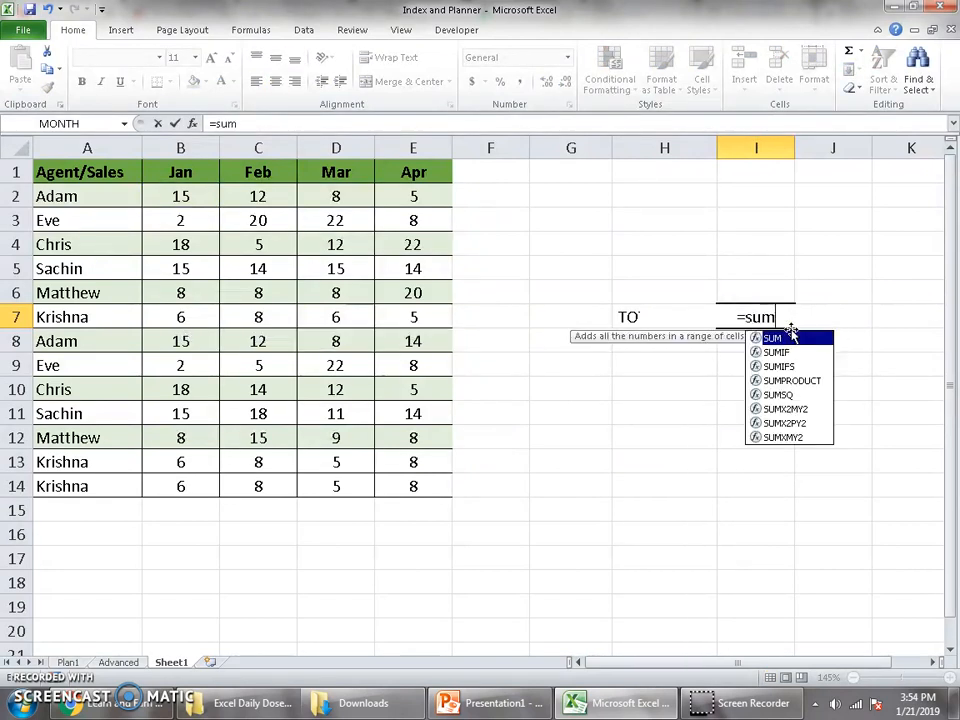
double_click(795, 336)
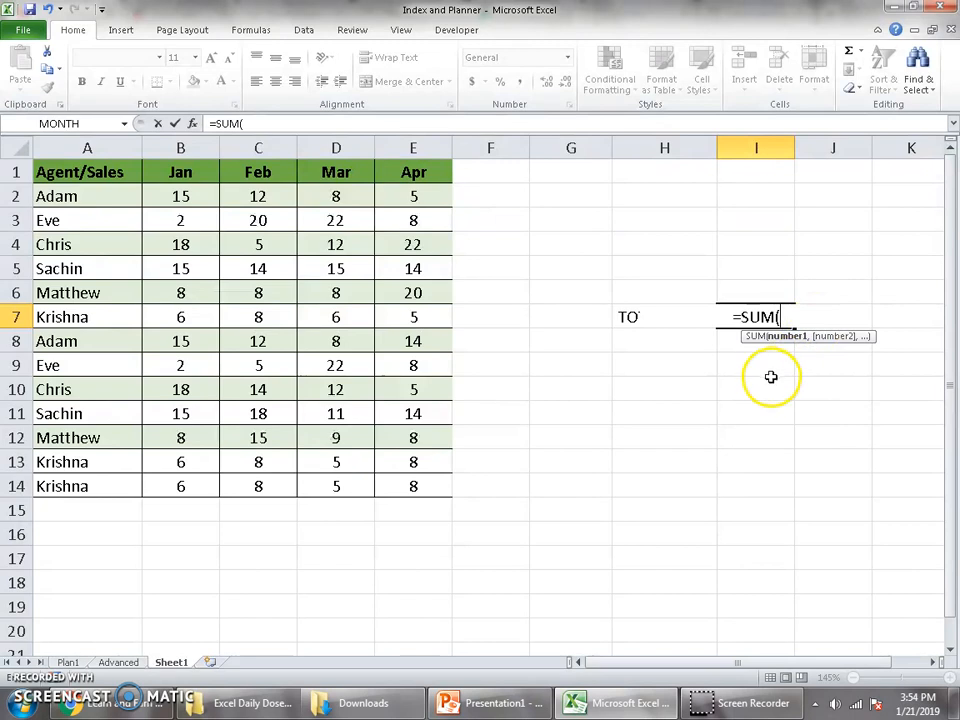
click(206, 205)
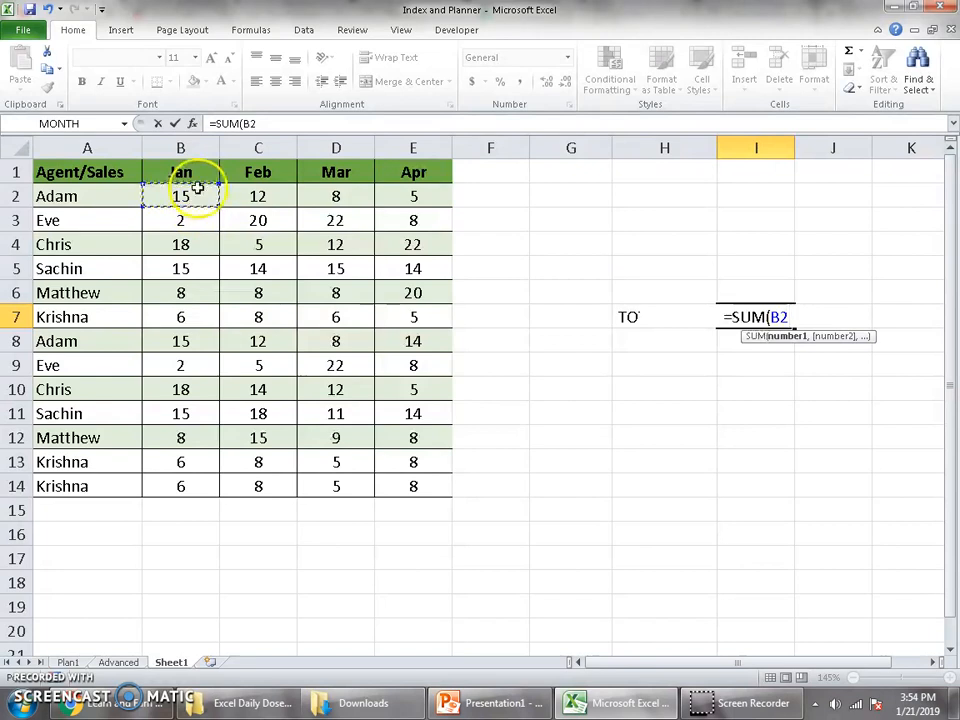
click(185, 172)
click(199, 192)
text(,)
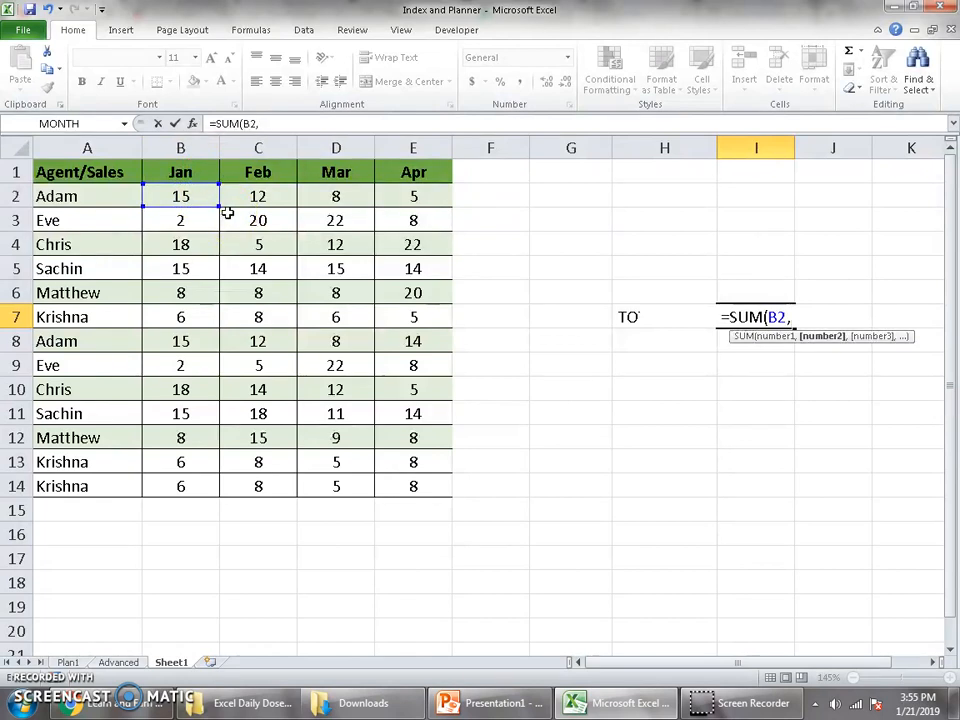
key(BackSpace)
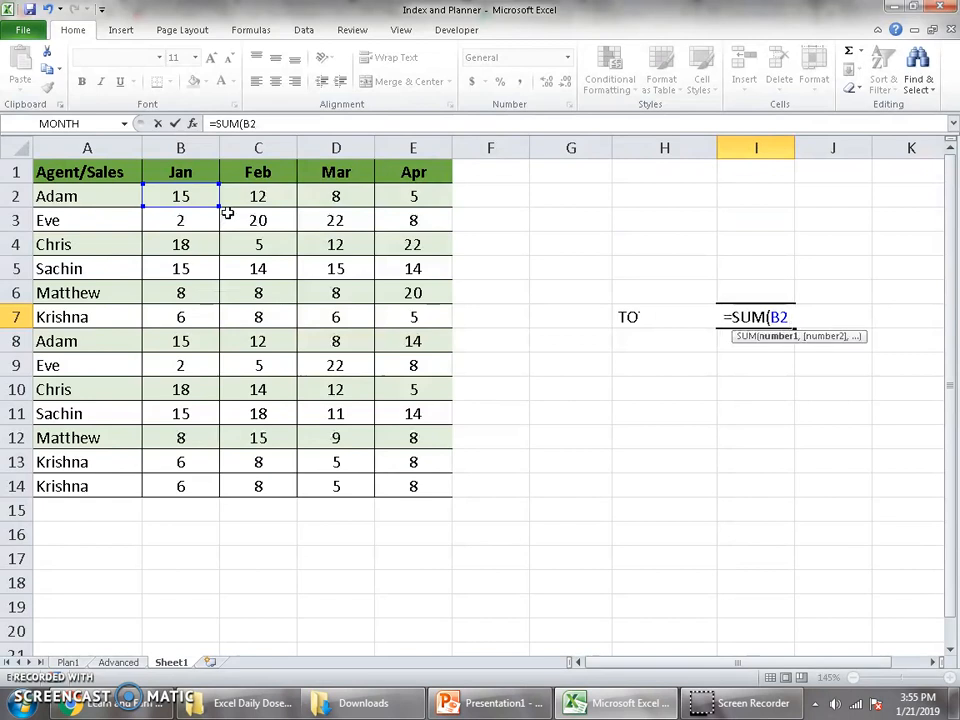
text(:)
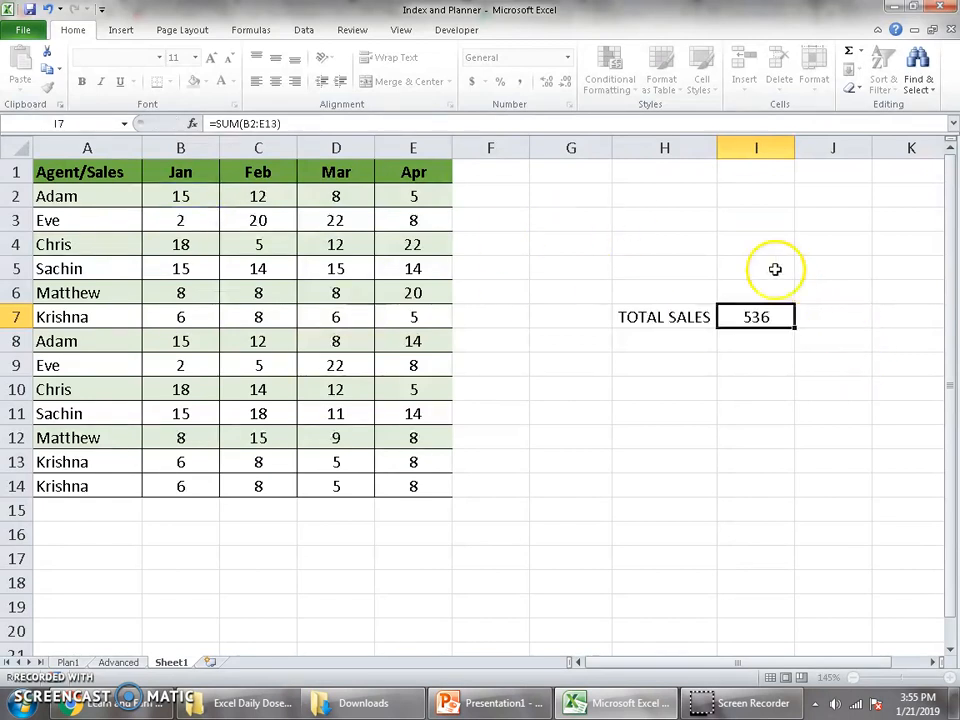
Start a trial SUM of the January figures B2:B14 in I4, highlight its start and end references, and discard it.
click(778, 243)
text(=)
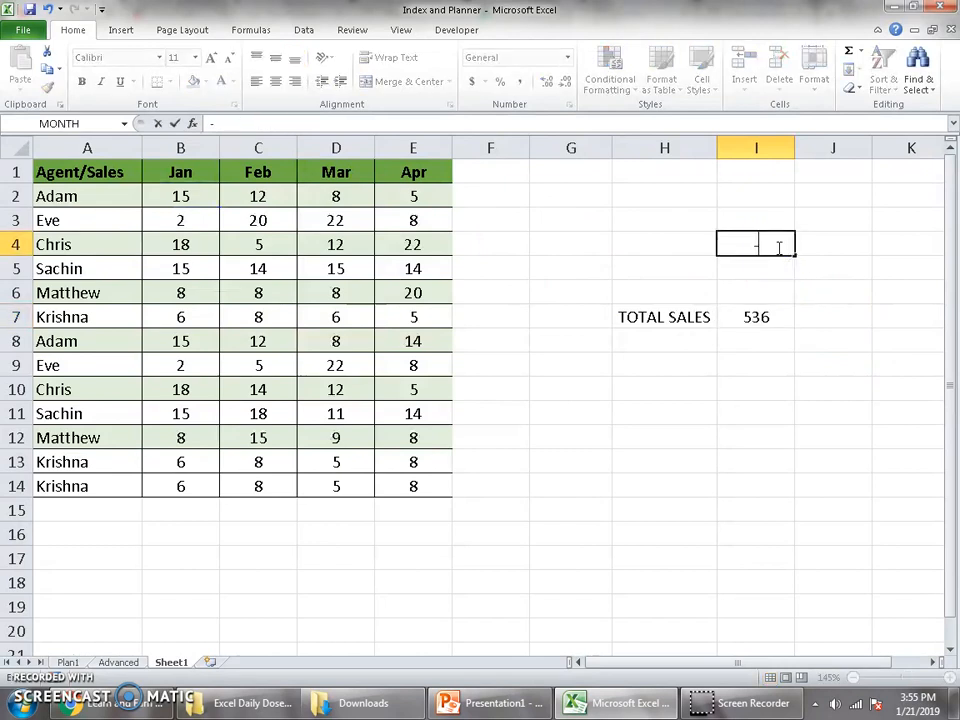
text(sum)
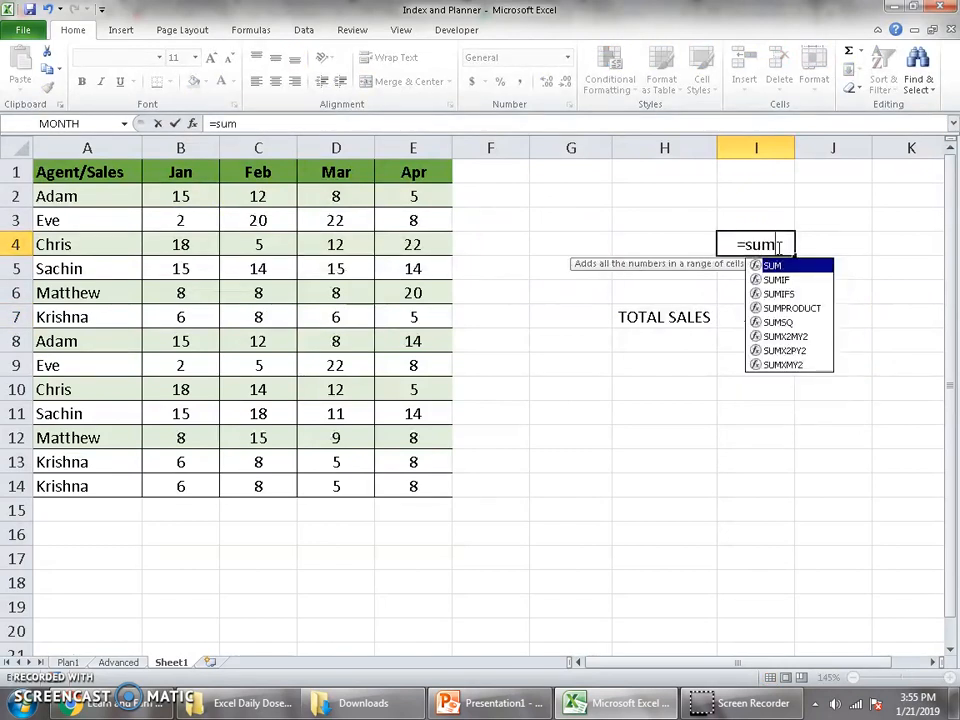
key(Tab)
drag(186, 193, 198, 486)
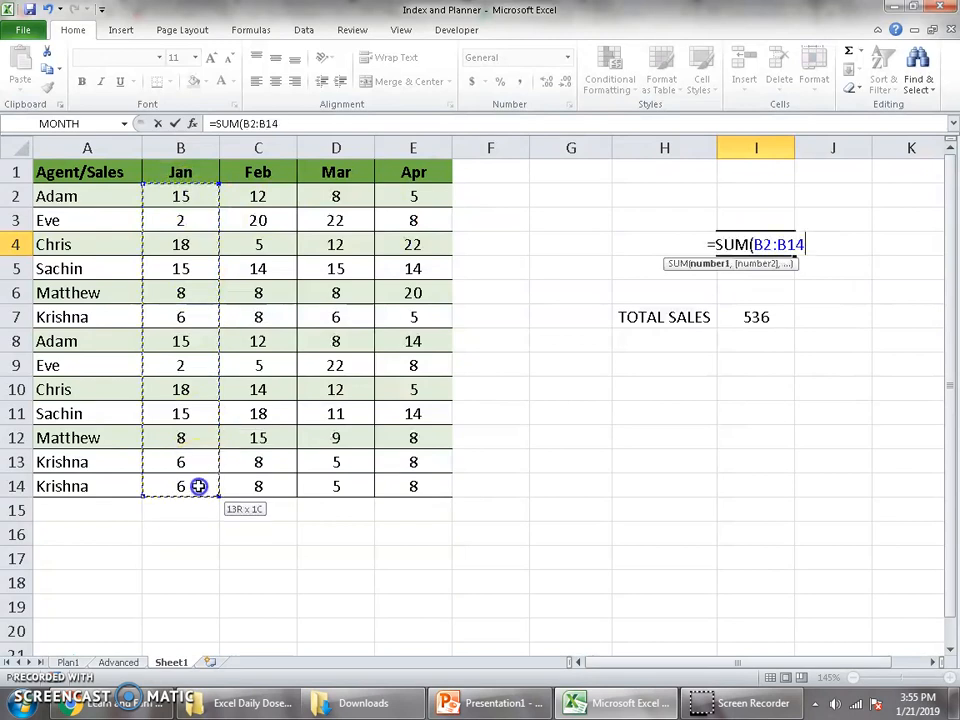
double_click(760, 244)
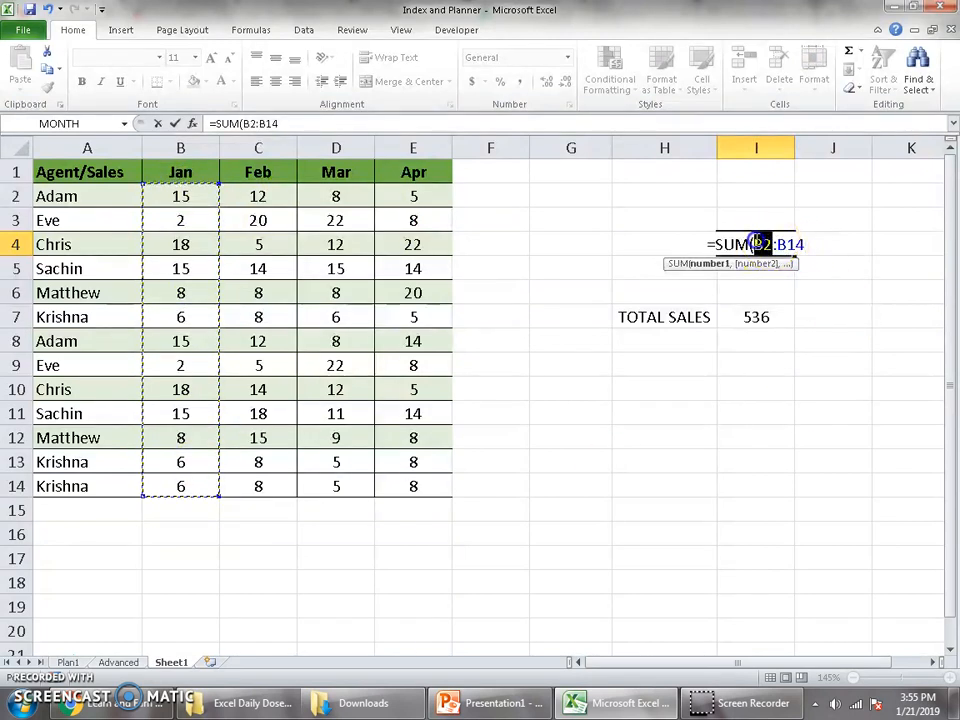
double_click(785, 244)
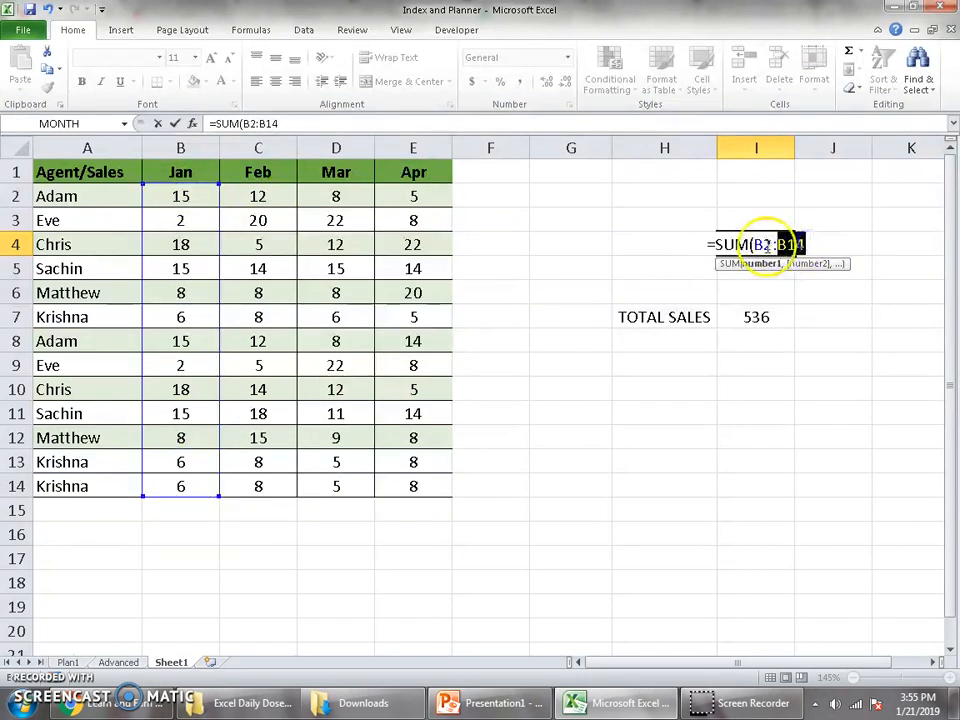
drag(775, 244, 813, 244)
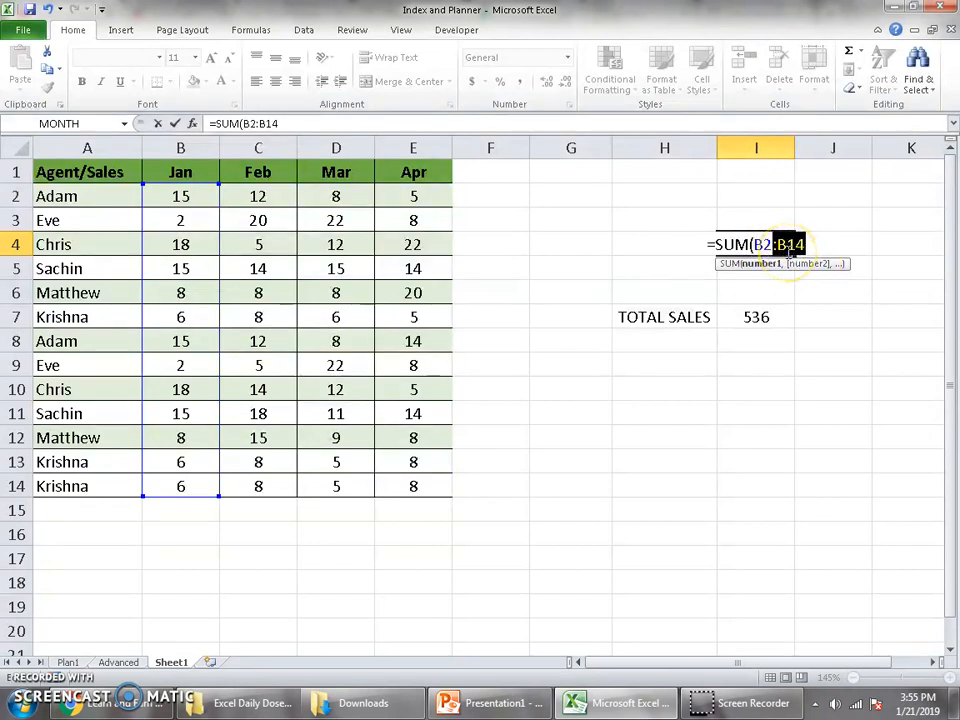
key(Escape)
Reopen the total sales formula in I7 and replace the range's end reference with a nested OFFSET function after B2:.
click(763, 317)
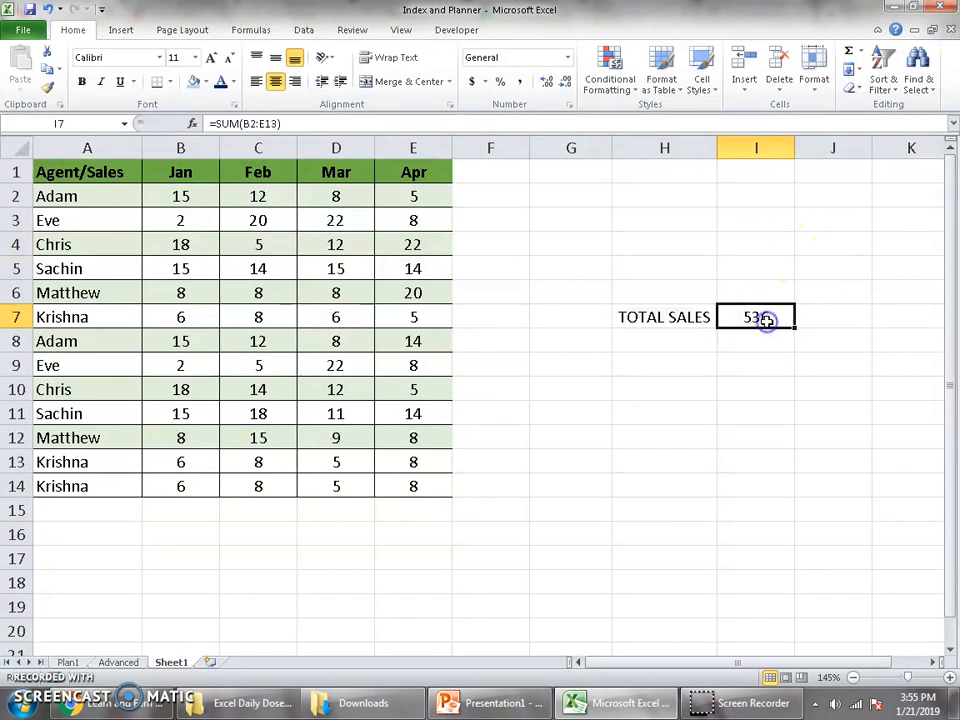
double_click(766, 318)
key(BackSpace)
key(BackSpace)
key(BackSpace)
key(BackSpace)
key(BackSpace)
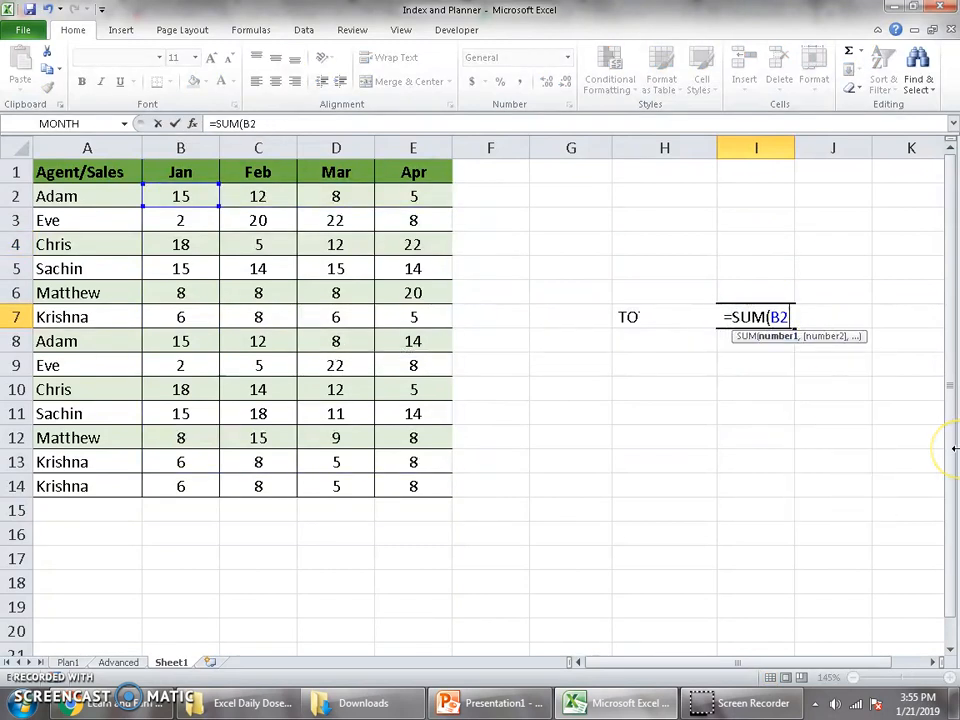
text(:)
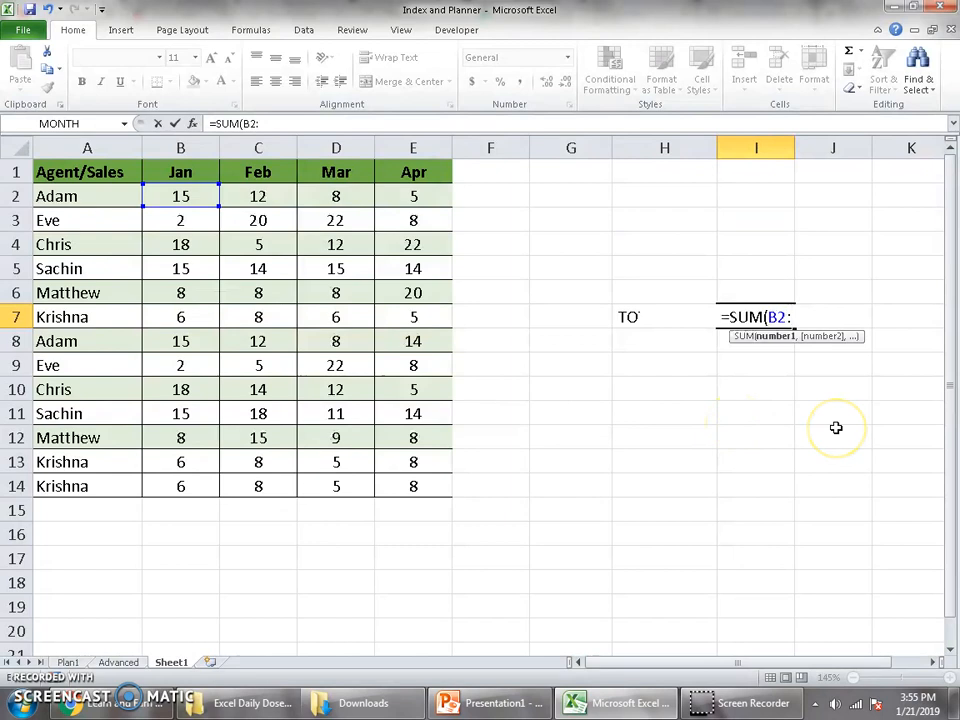
text(of)
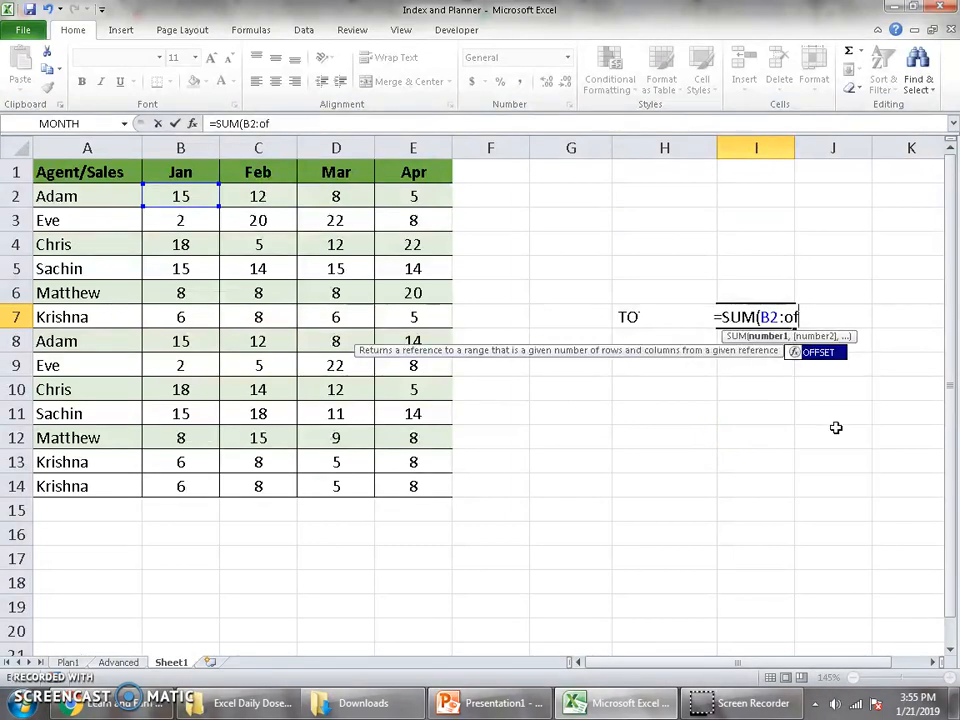
key(Tab)
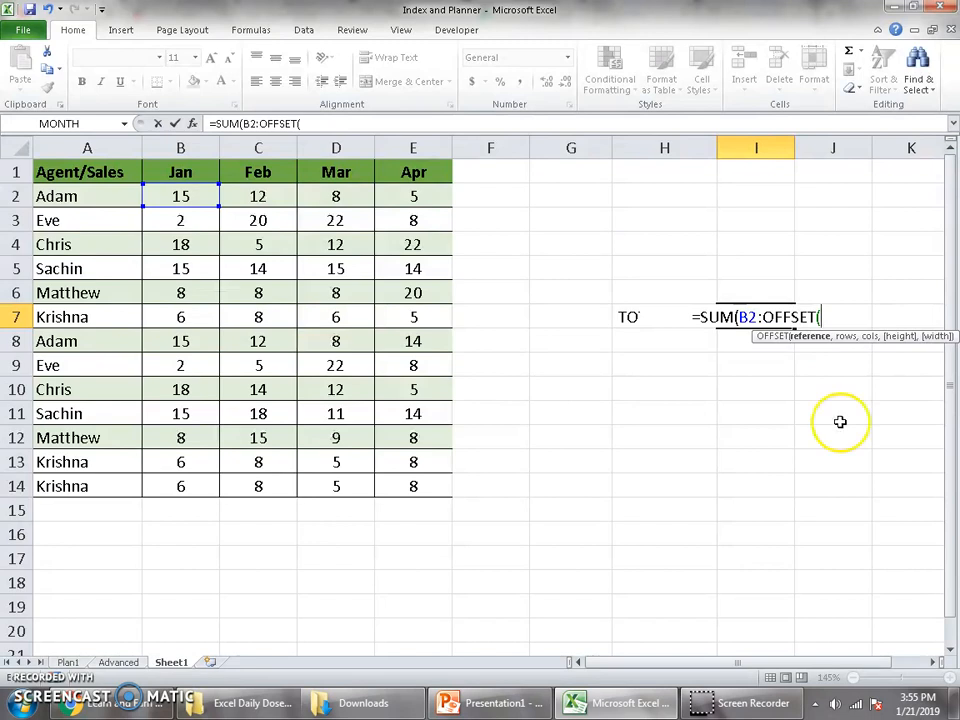
Give OFFSET the reference B2 with 3 rows and 3 columns, completing =SUM(B2:OFFSET(B2,3,3)) in I7.
click(181, 195)
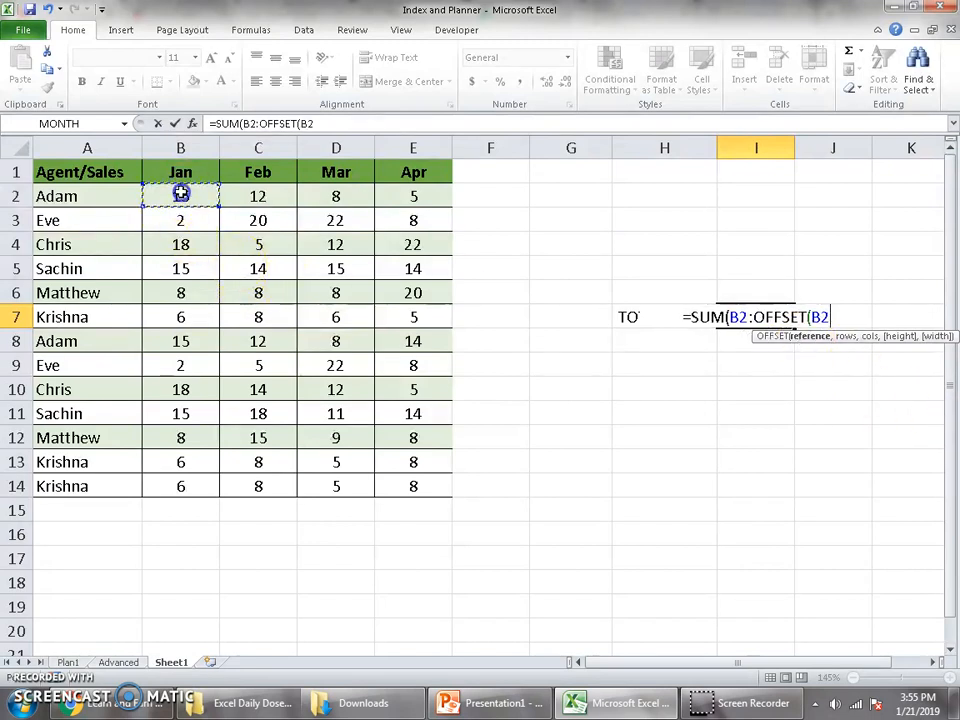
text(,)
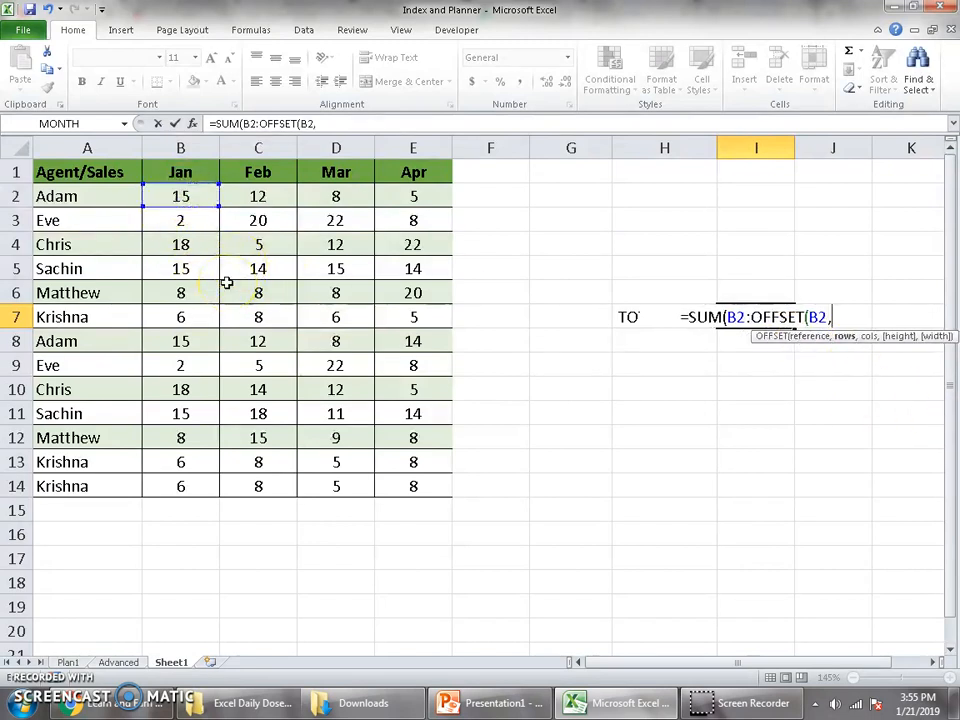
click(855, 346)
text(3,)
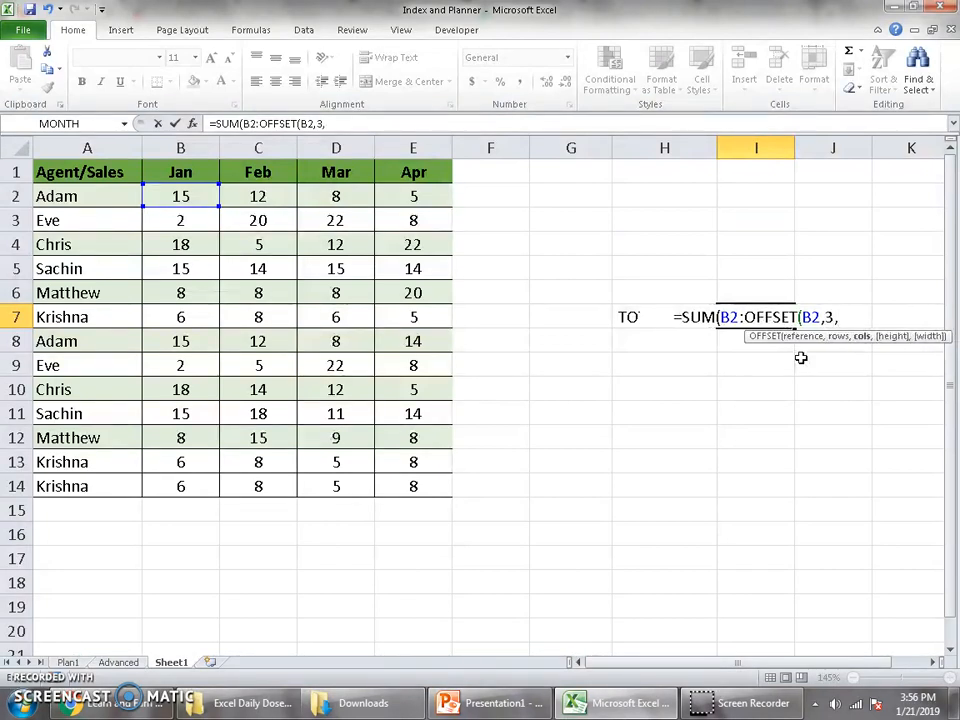
text(3)
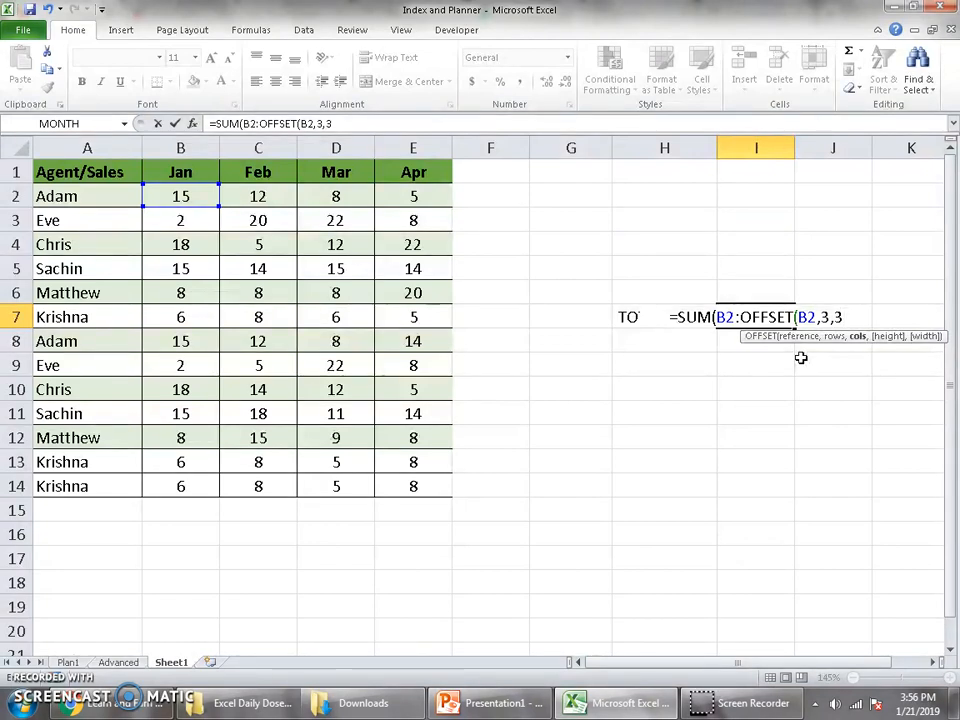
text()))
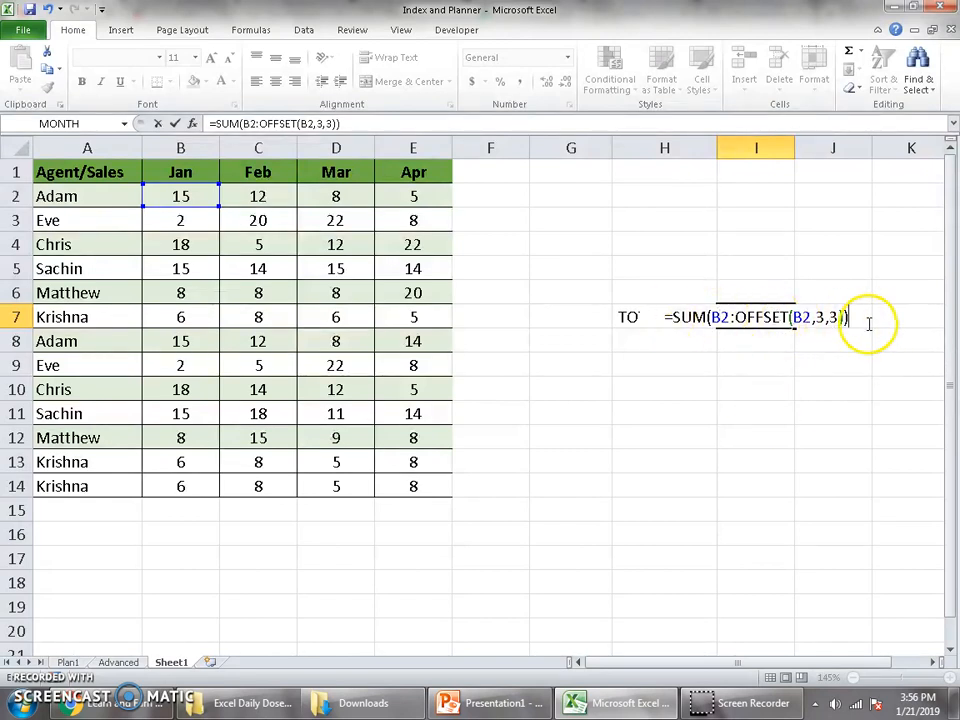
key(Return)
key(Up)
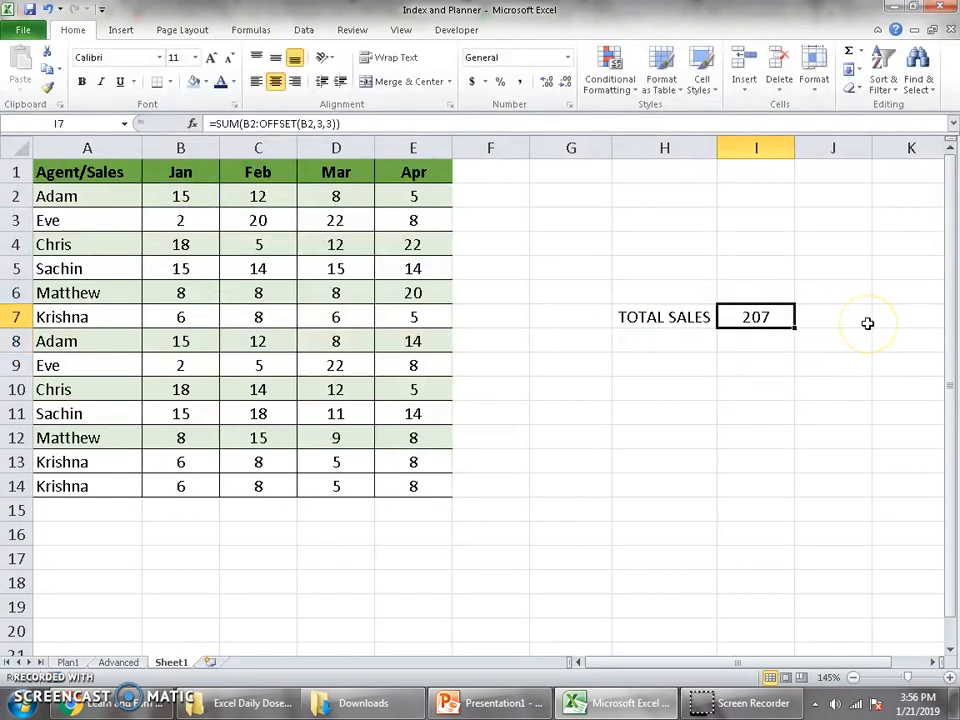
Compare the sum of cells B2:E5 with the total in I7, and highlight the 3,3 offset arguments in its formula.
click(190, 195)
drag(190, 195, 392, 270)
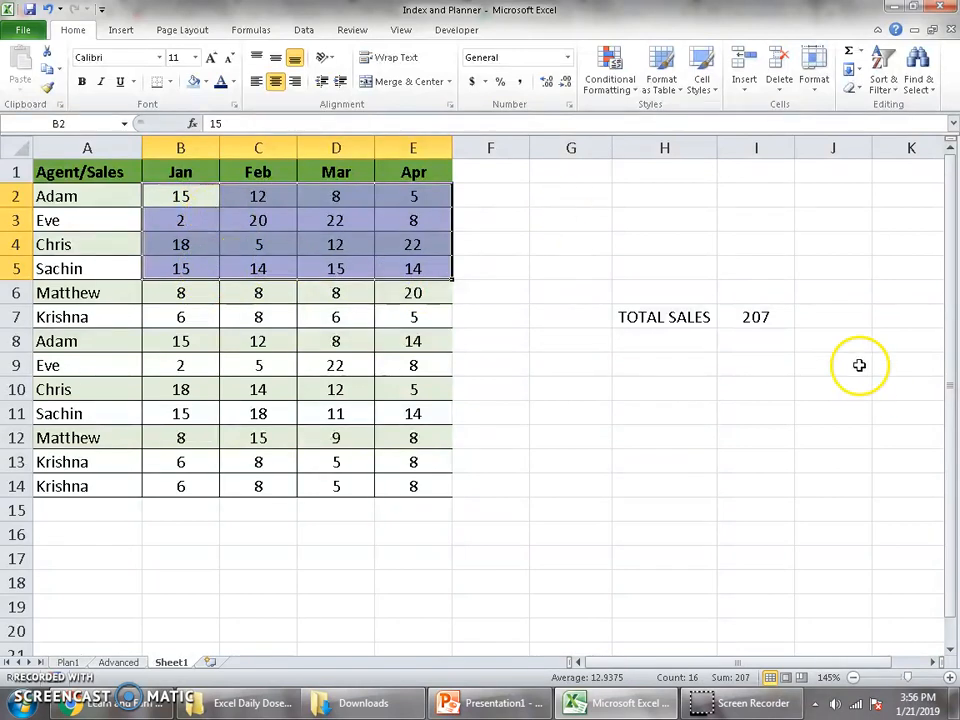
click(766, 316)
double_click(766, 316)
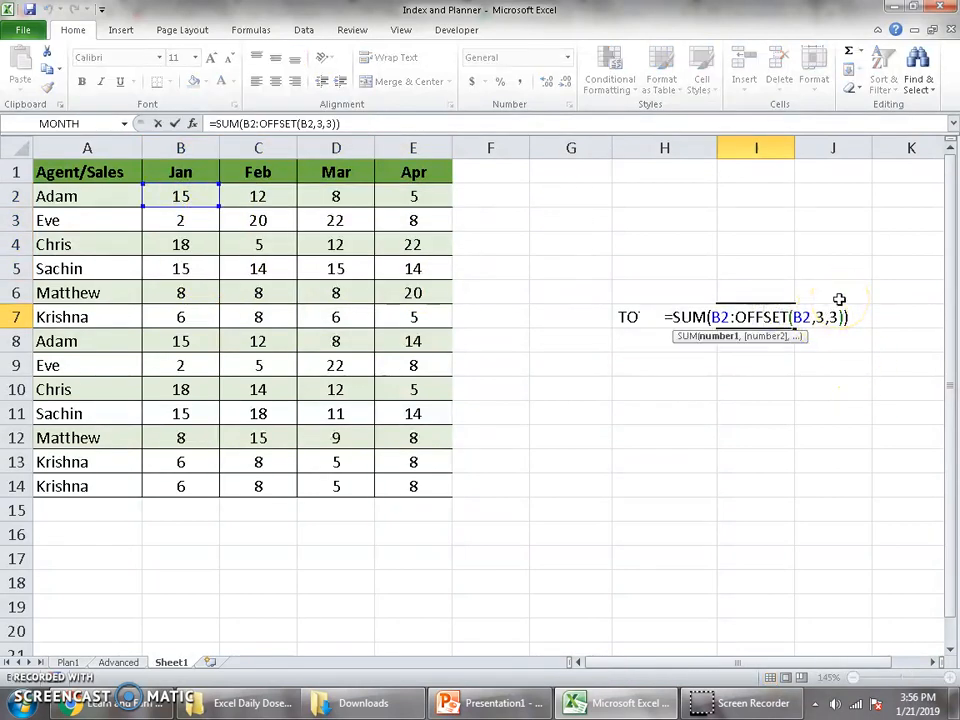
key(Return)
click(771, 313)
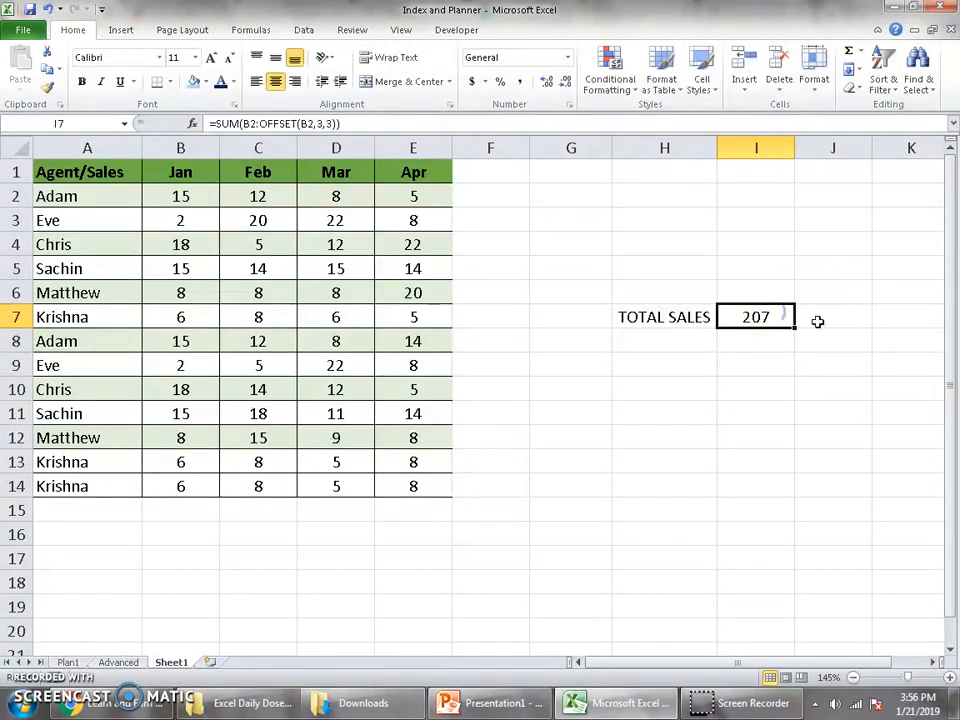
double_click(760, 318)
drag(816, 317, 840, 318)
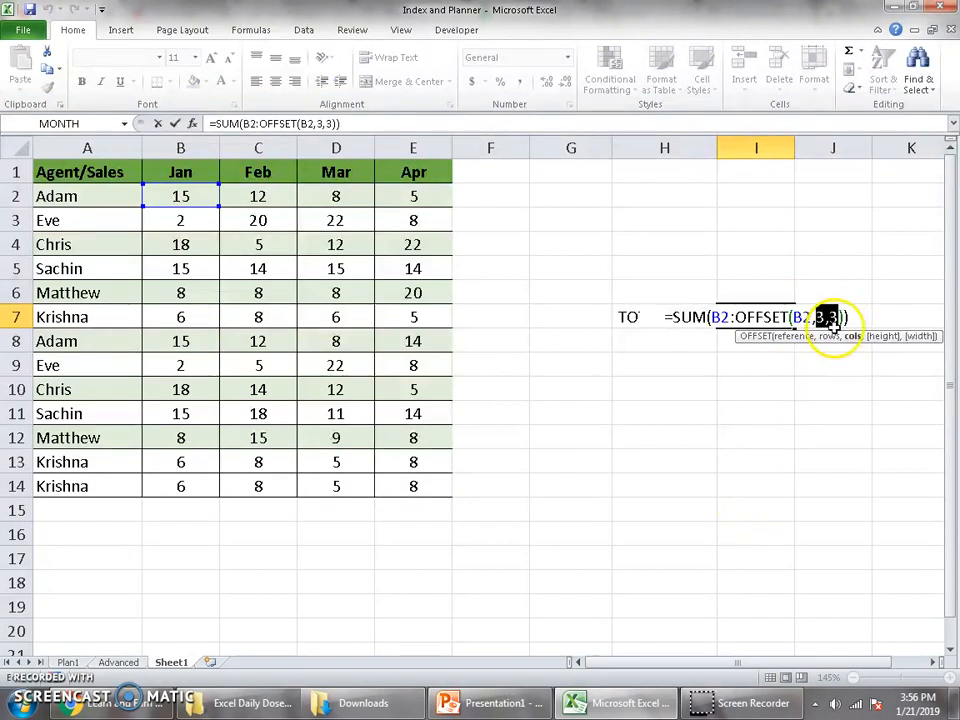
key(ctrl+Return)
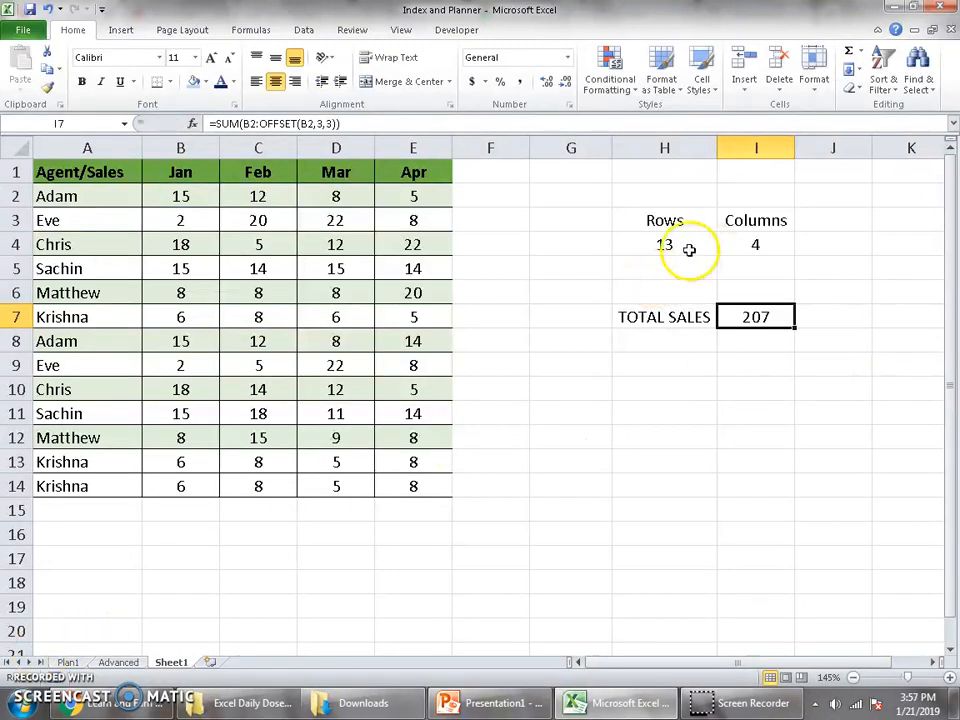
Inspect the COUNTA formula under Rows in H4, highlighting the -1 that excludes the header.
click(686, 244)
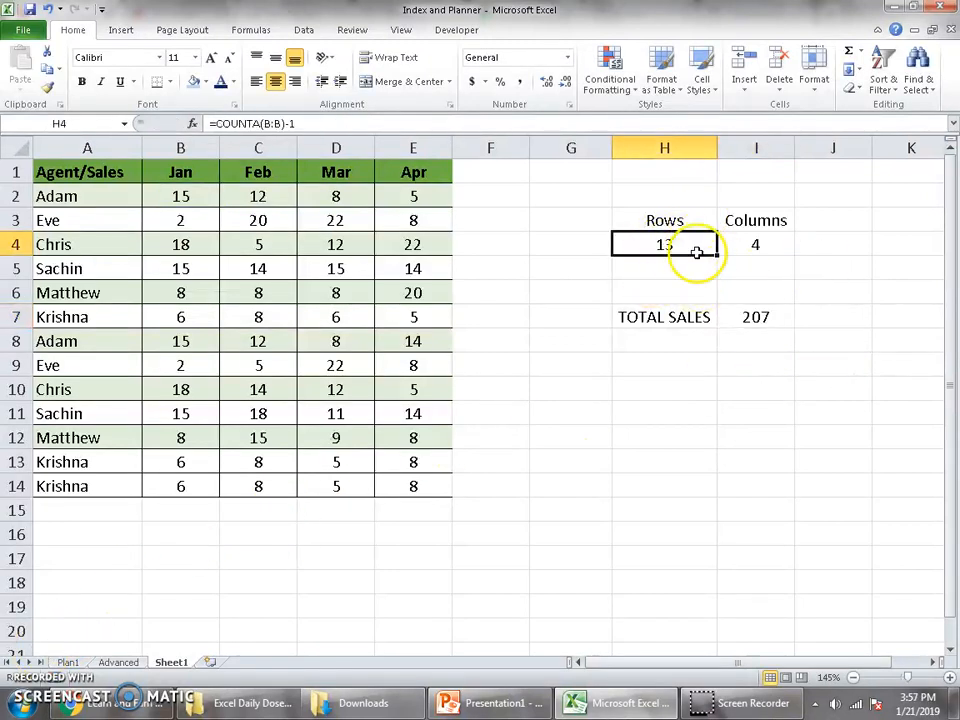
click(771, 245)
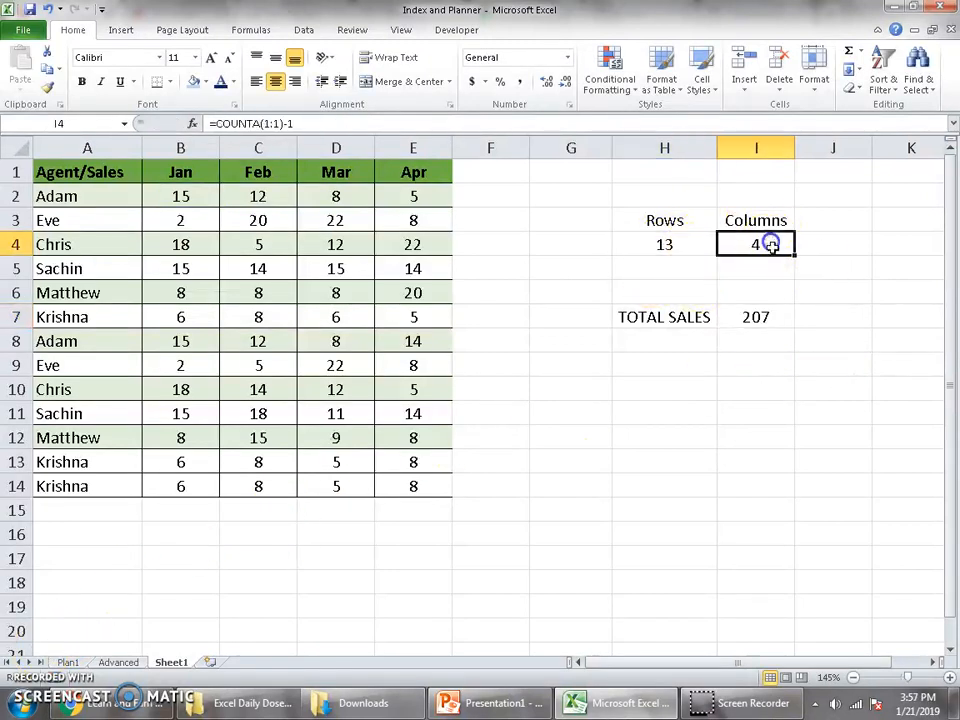
double_click(665, 244)
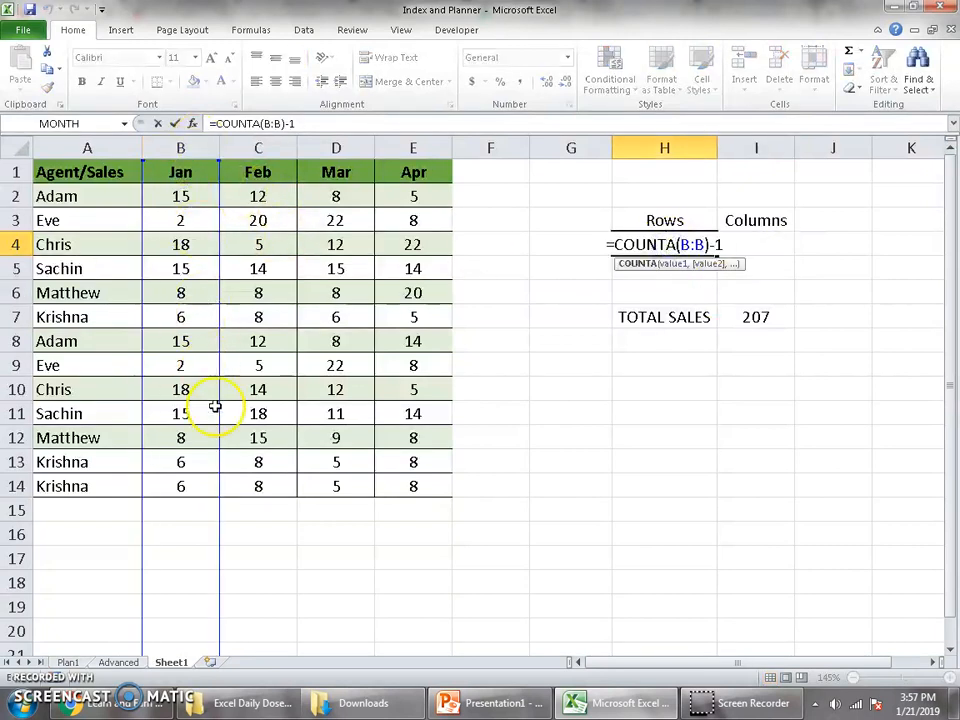
drag(708, 242, 727, 240)
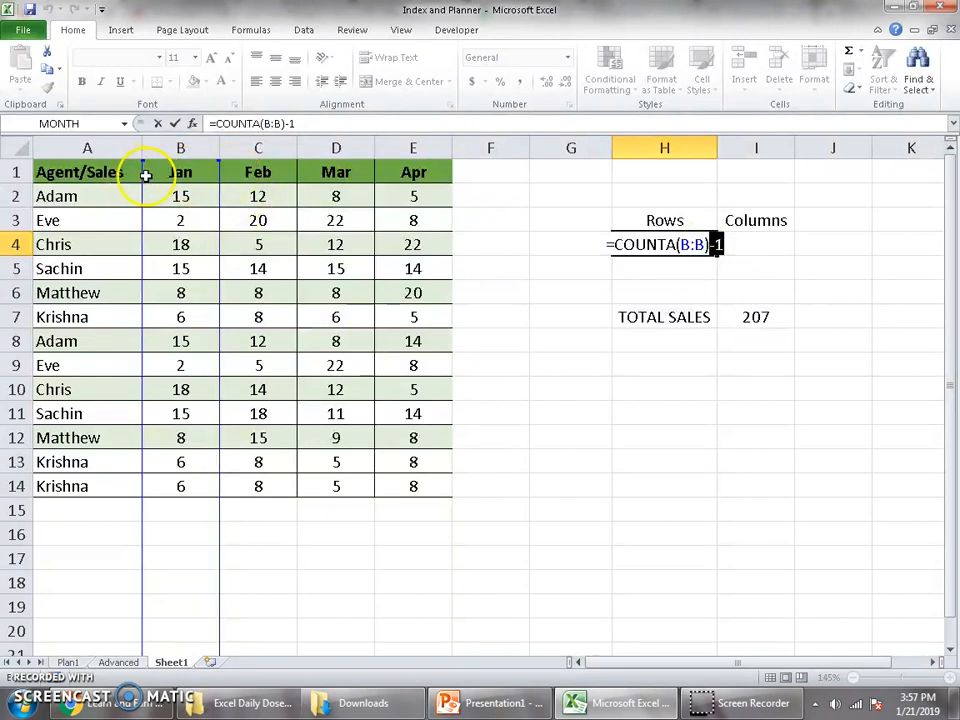
key(Escape)
Inspect the COUNTA formula under Columns in I4 and the row 1 reference it counts.
click(775, 240)
double_click(775, 240)
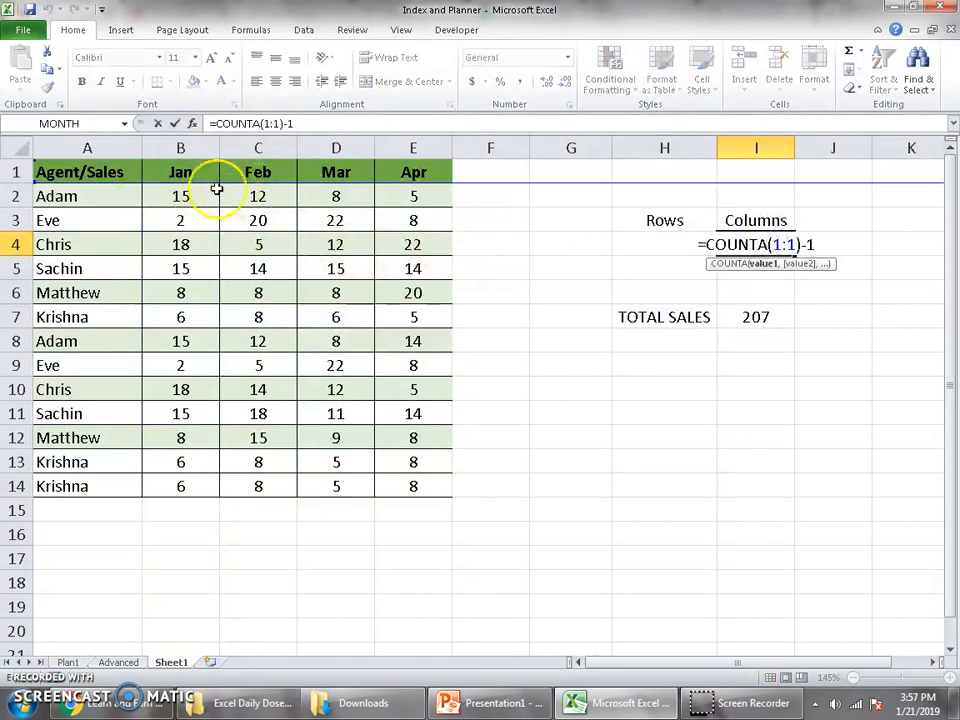
click(18, 172)
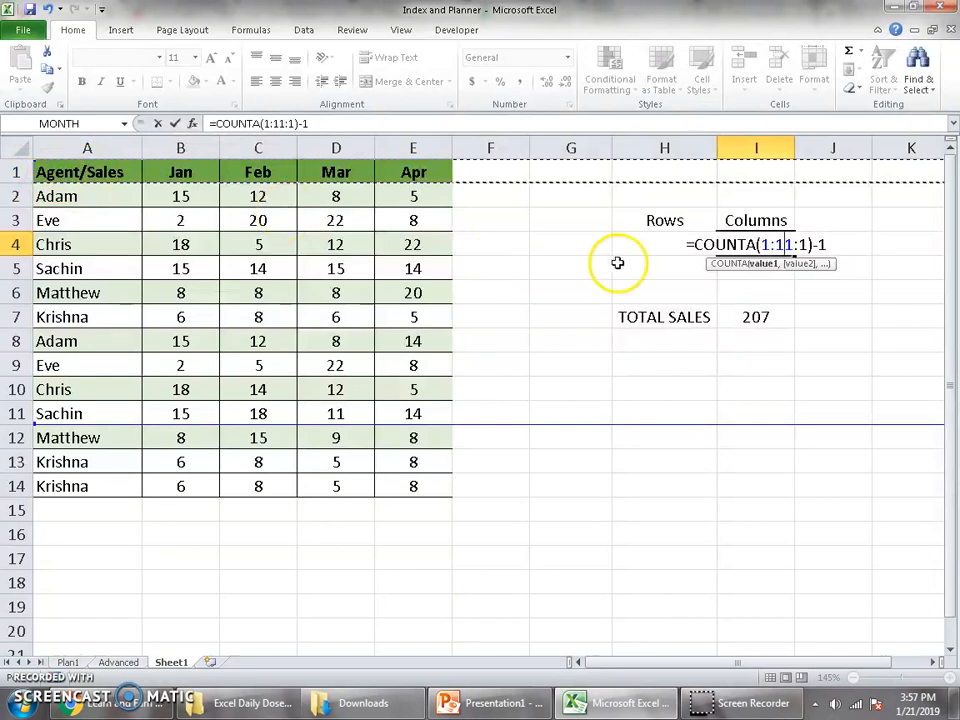
key(Escape)
double_click(778, 244)
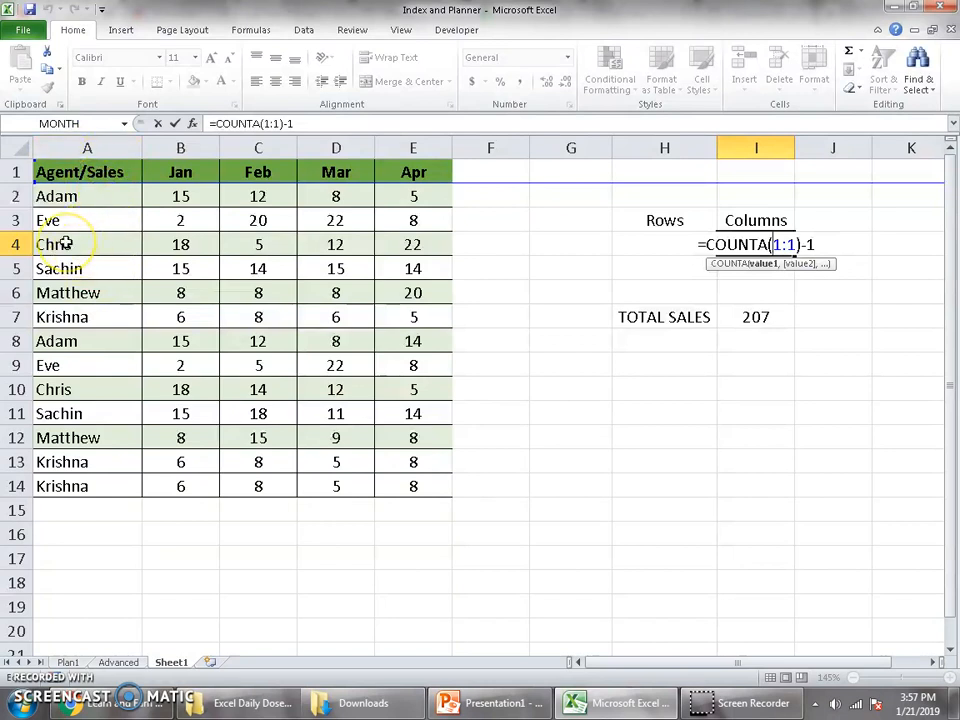
key(Return)
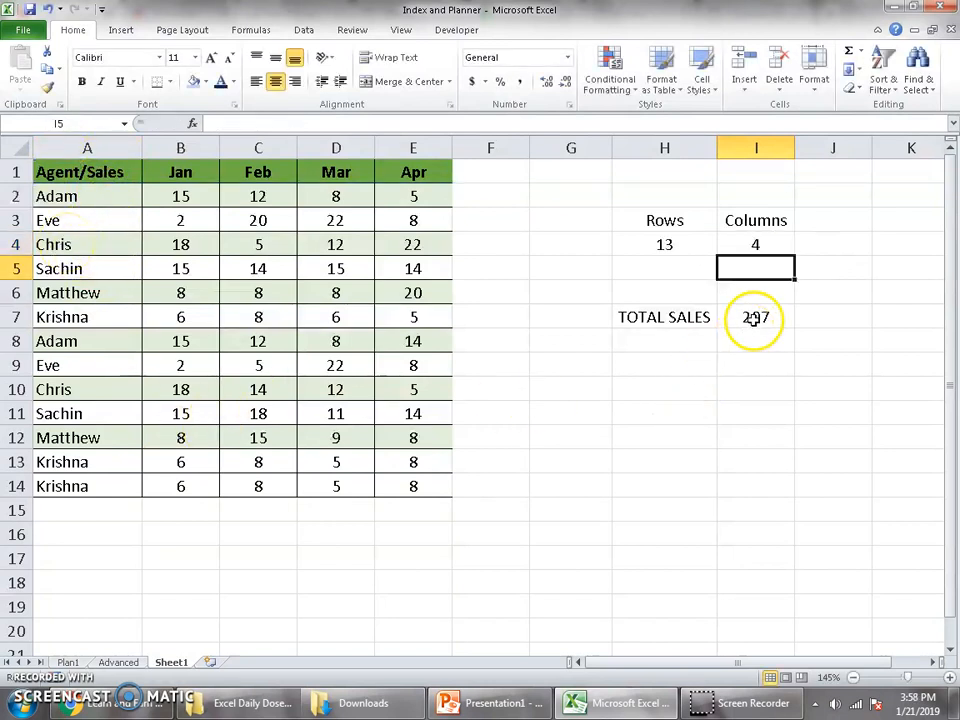
Remove the fixed 3,3 offsets from the formula in I7 and use H4-1 as OFFSET's rows argument.
double_click(700, 317)
drag(818, 317, 903, 327)
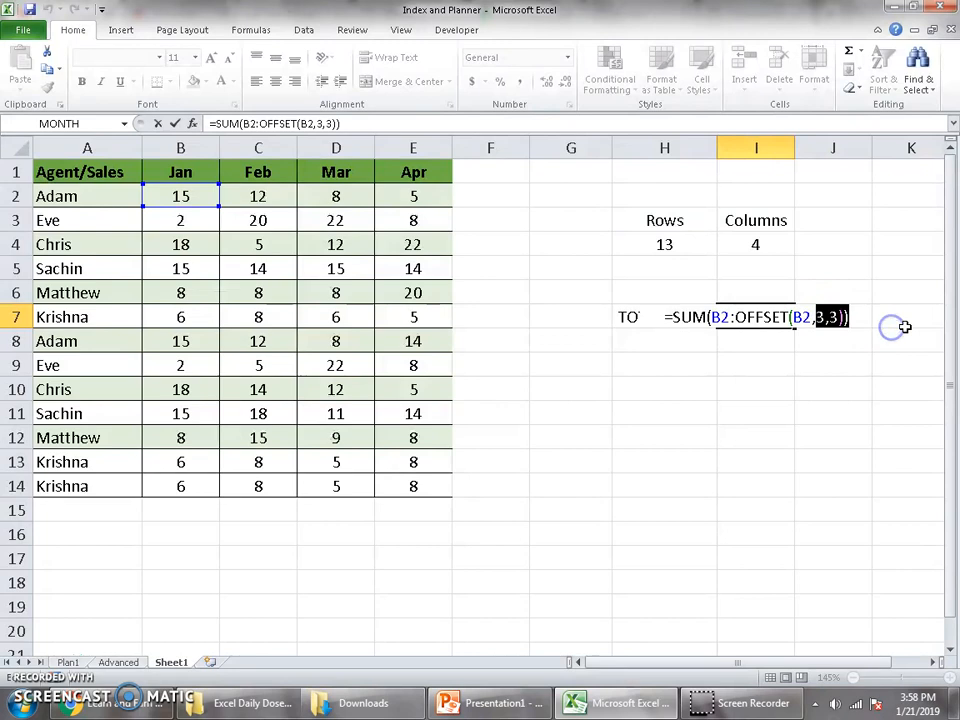
key(BackSpace)
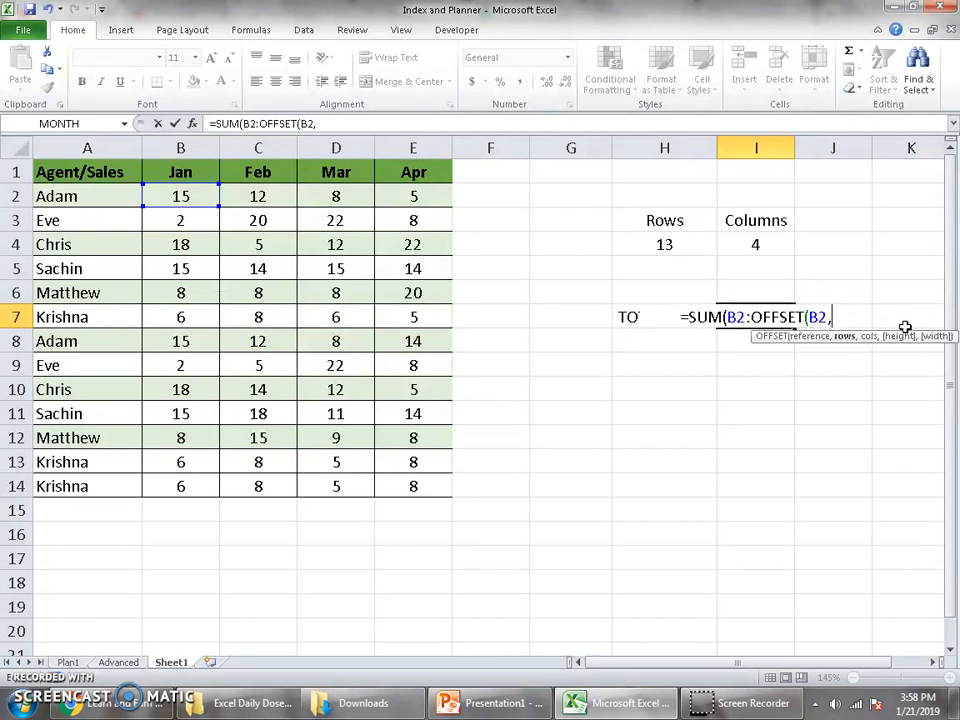
click(684, 244)
text(-)
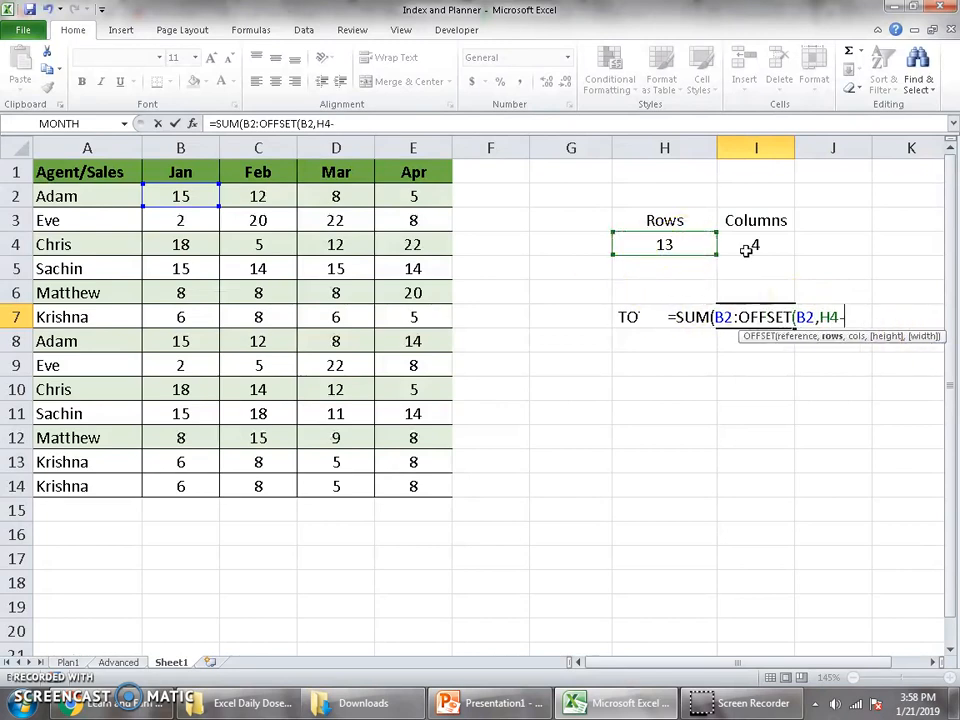
text(1,)
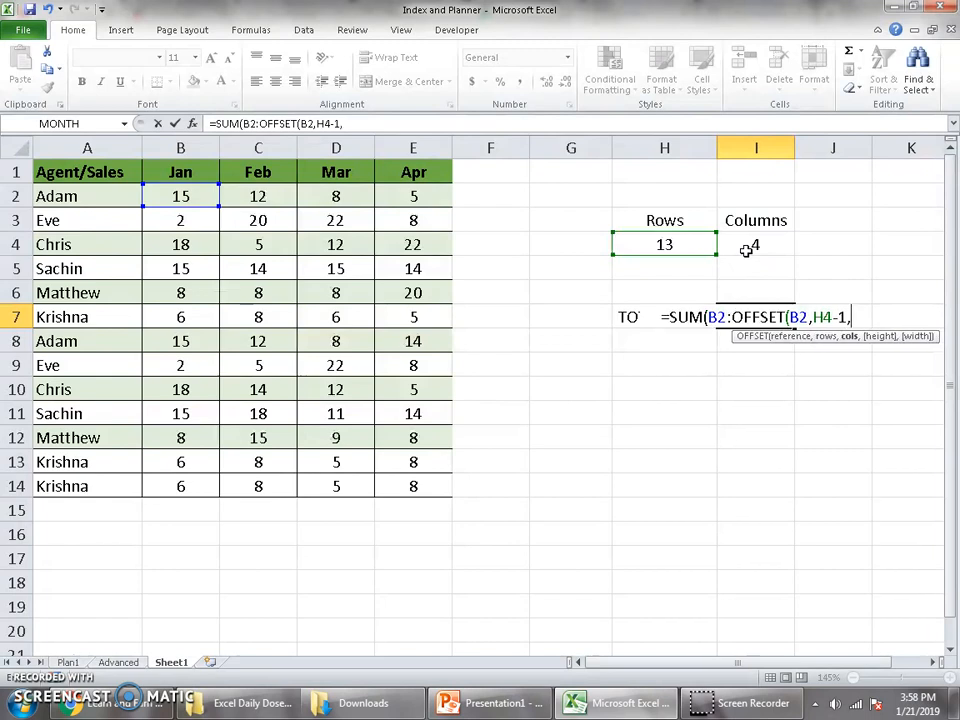
Use I4-1 as OFFSET's columns argument and enter the finished formula =SUM(B2:OFFSET(B2,H4-1,I4-1)) in I7.
click(783, 246)
text(-)
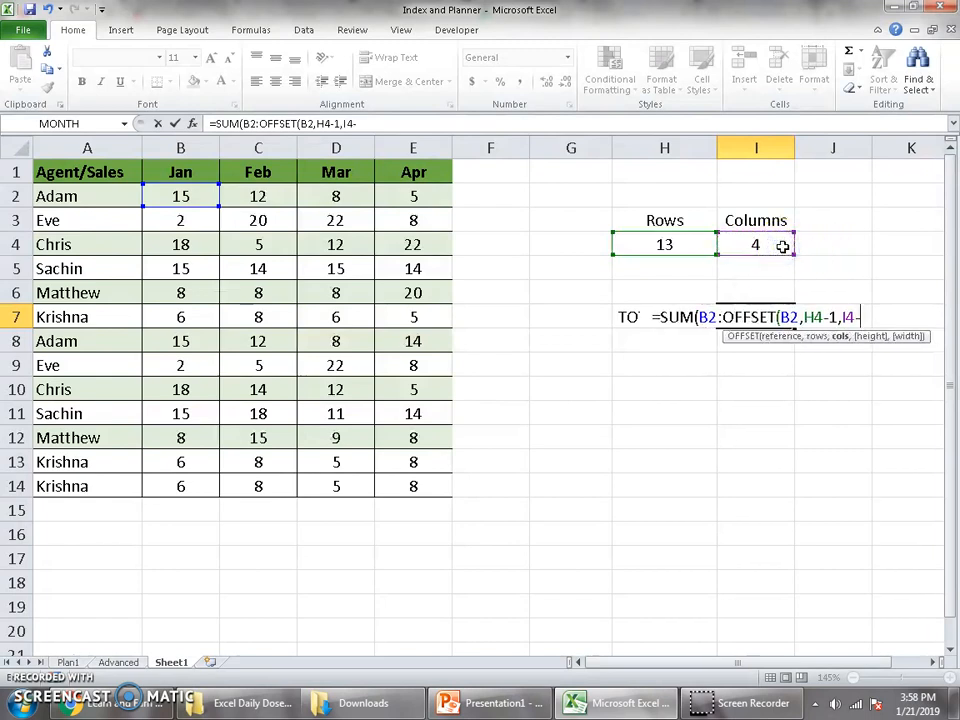
text(1)
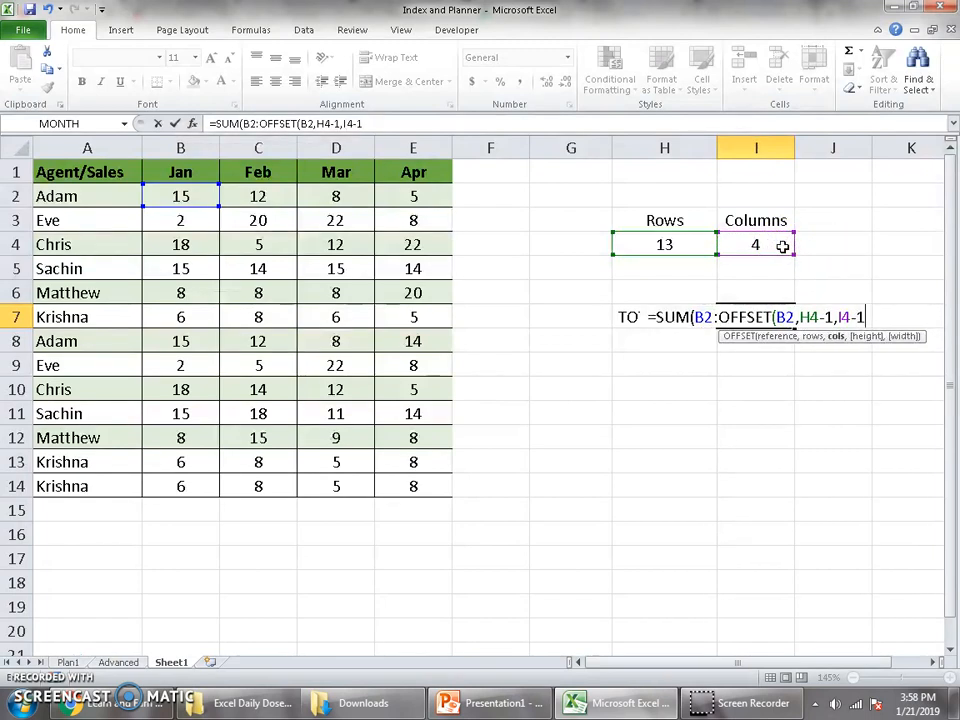
text()))
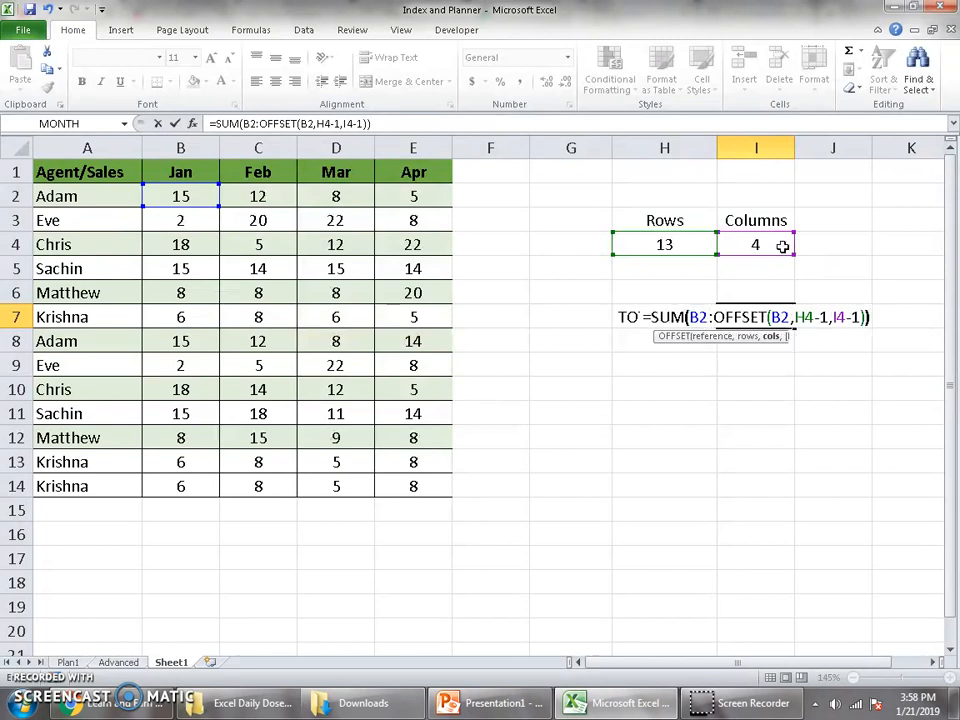
key(Return)
key(Up)
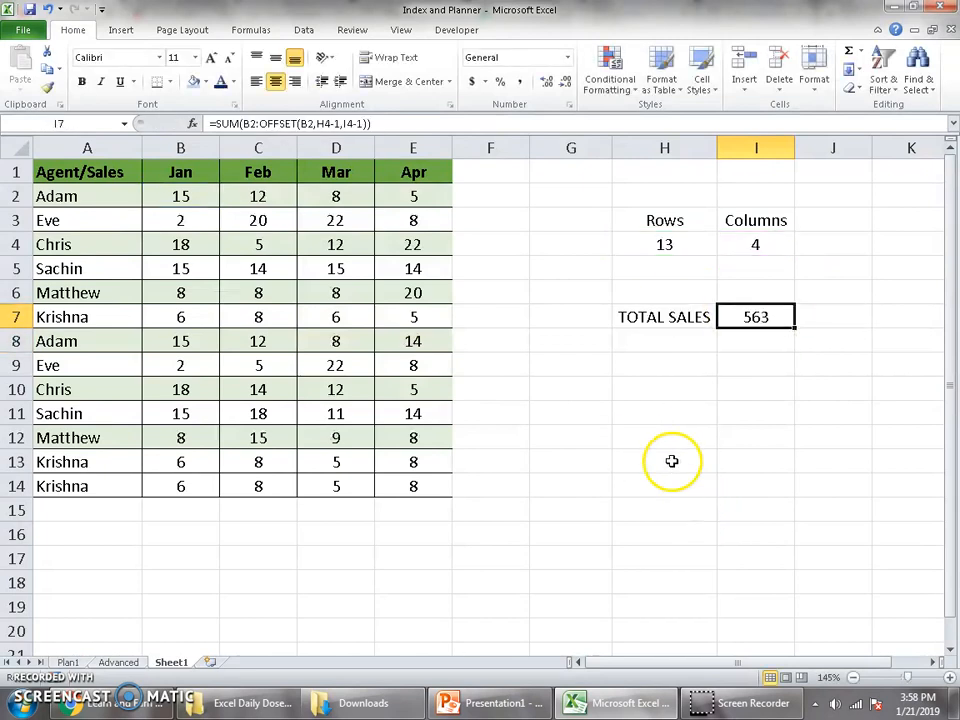
Select the sales figures B2:E14 to compare their sum with the total sales in I7.
click(199, 200)
drag(199, 200, 407, 486)
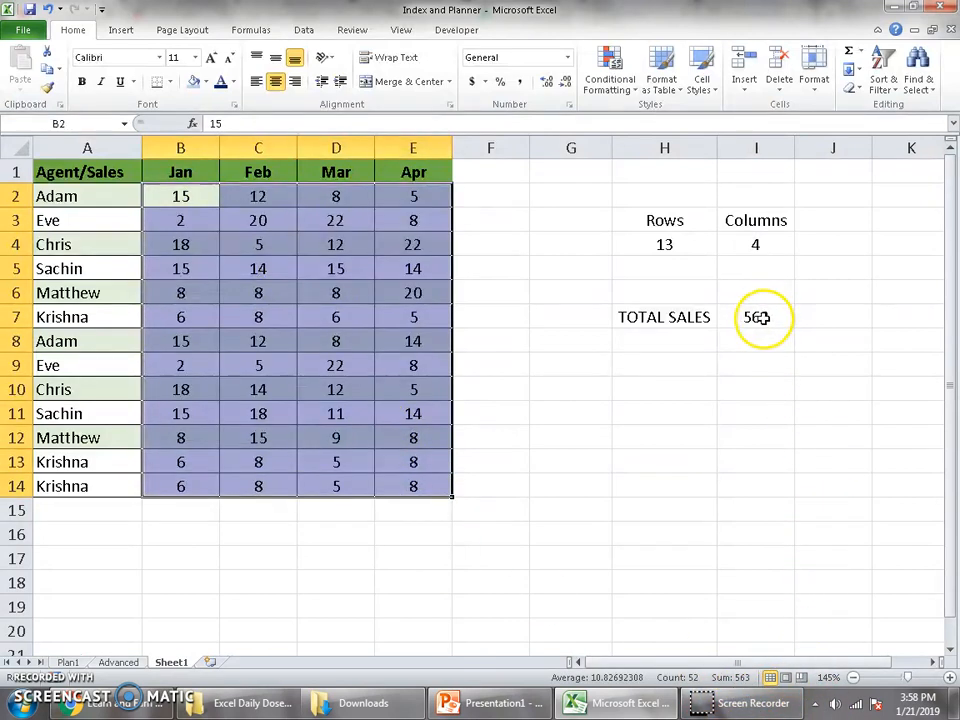
click(655, 413)
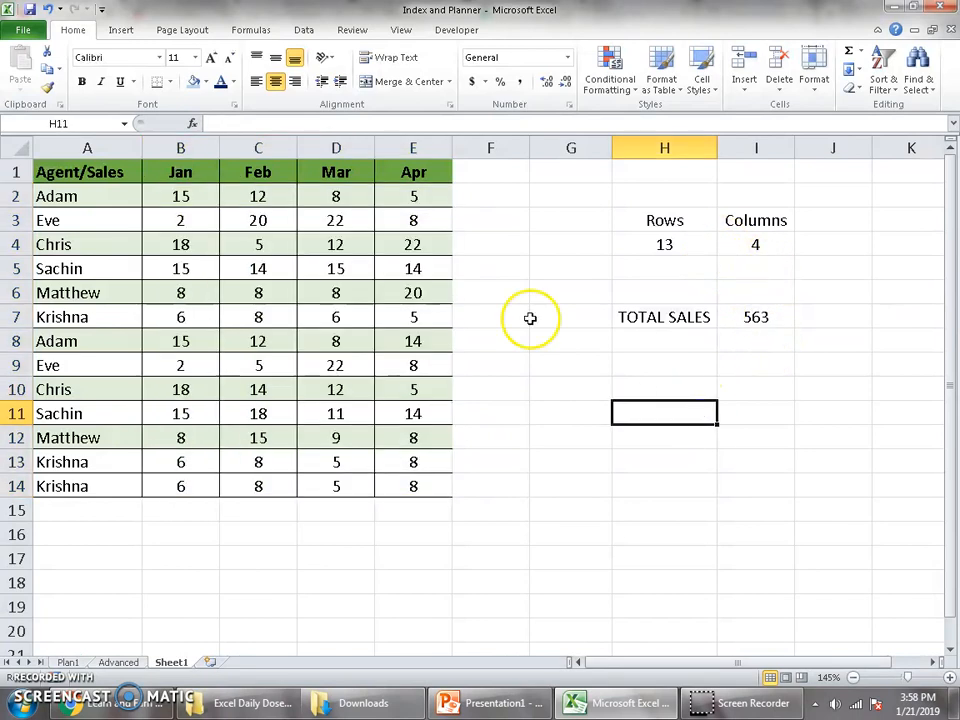
Copy the sales rows A7:E14 and paste them below the table from A15, checking the total in I7.
click(106, 319)
drag(106, 319, 433, 482)
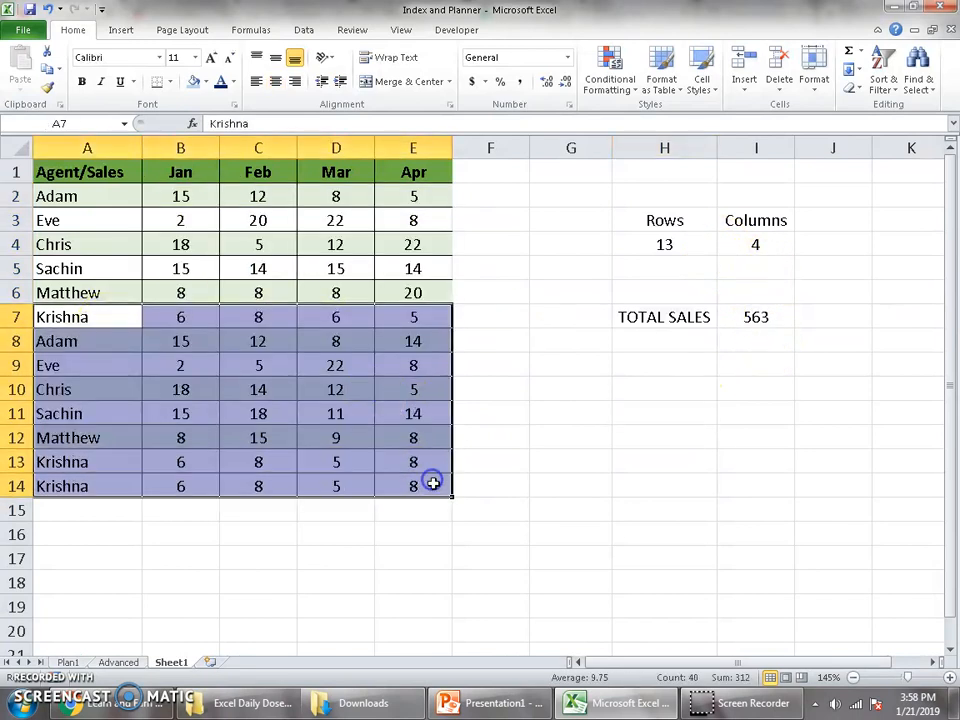
key(ctrl+c)
click(116, 511)
key(ctrl+v)
click(670, 482)
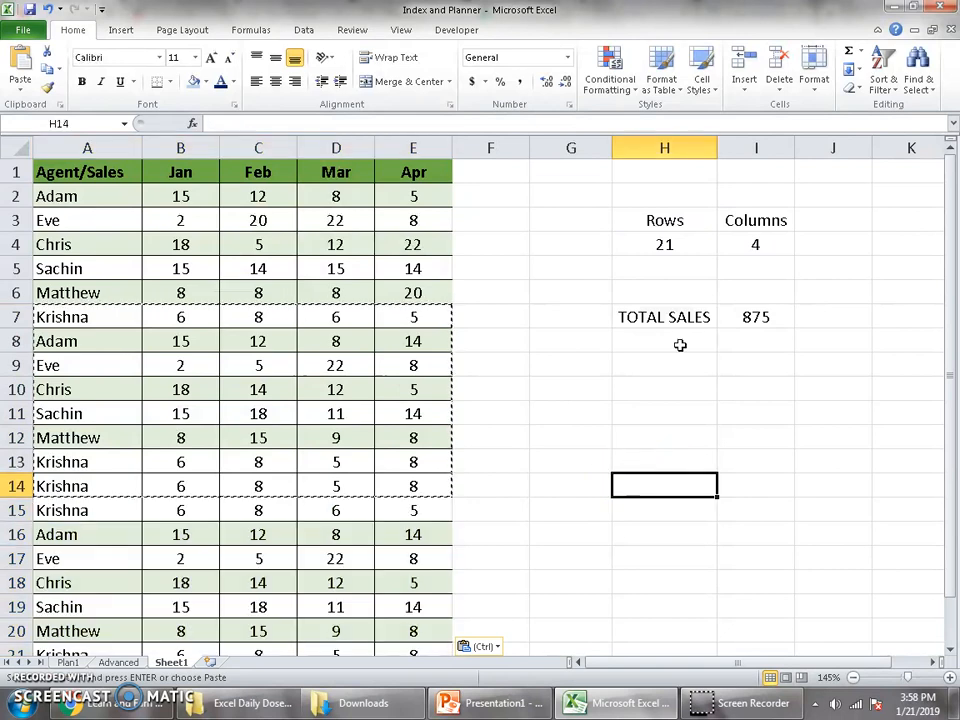
click(762, 314)
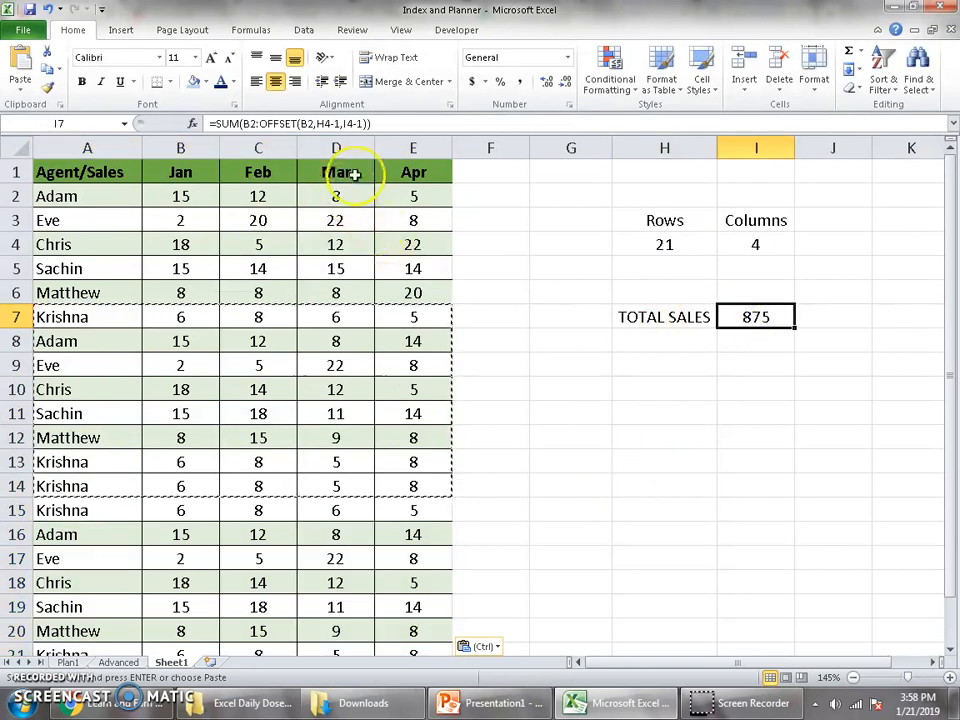
Copy the whole Apr column E into column F as an extra month, checking the total in I7.
click(431, 148)
key(ctrl+c)
click(493, 171)
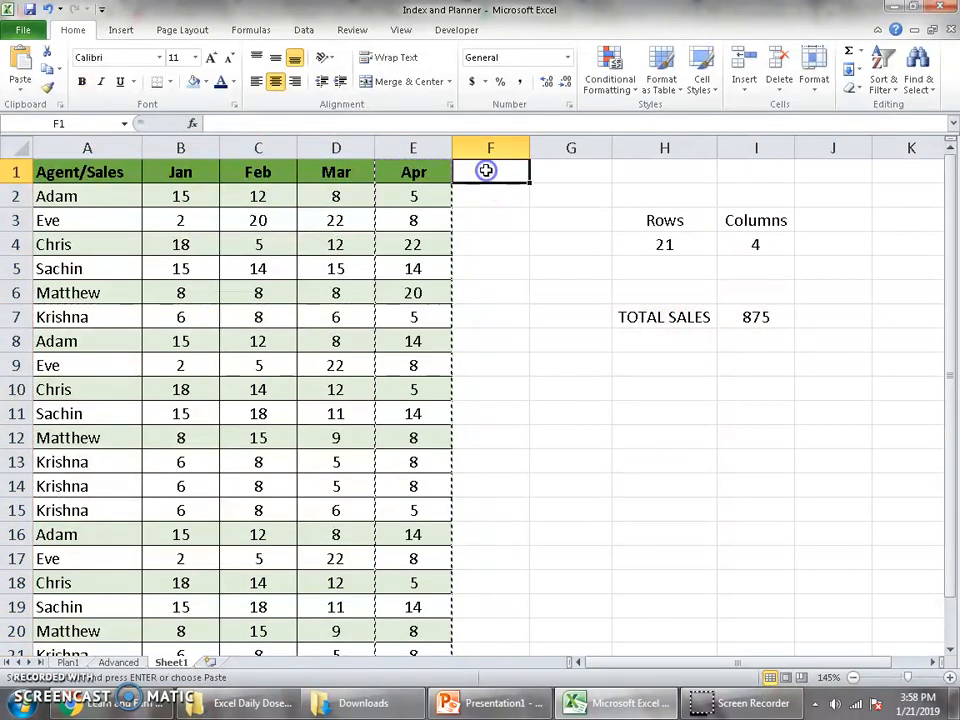
key(ctrl+v)
click(764, 310)
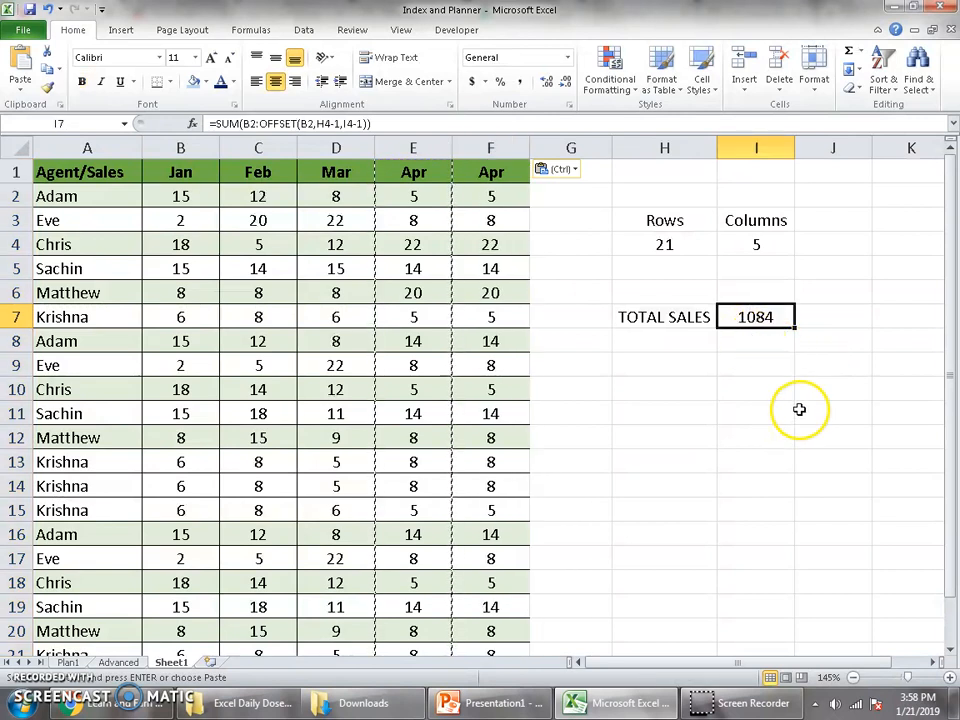
Switch to the browser showing the Learn and Earn YouTube channel's videos.
key(alt+Tab)
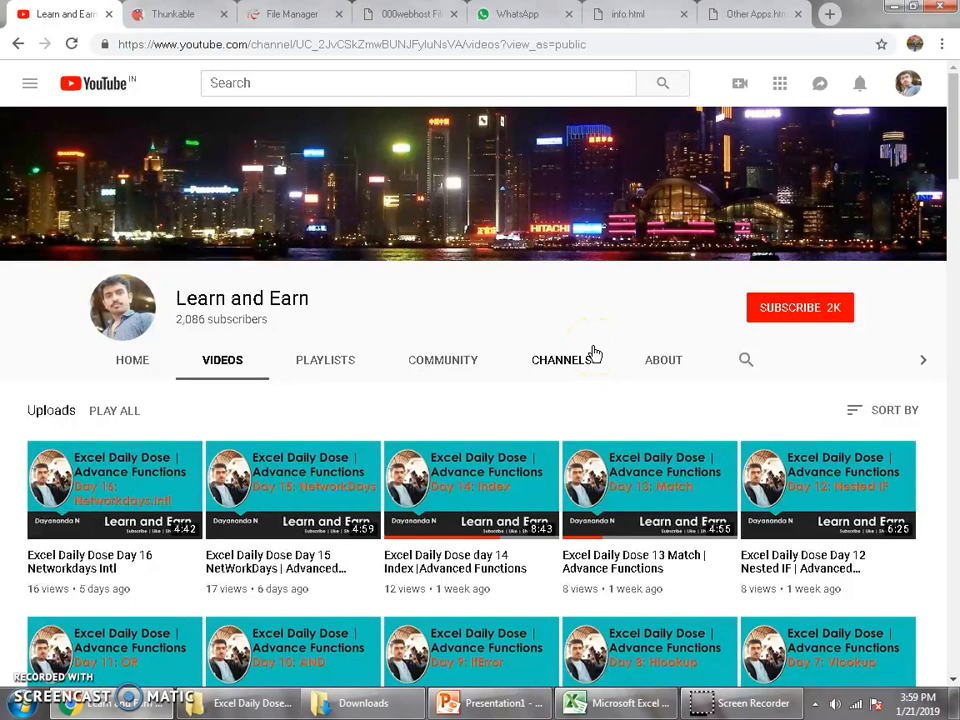